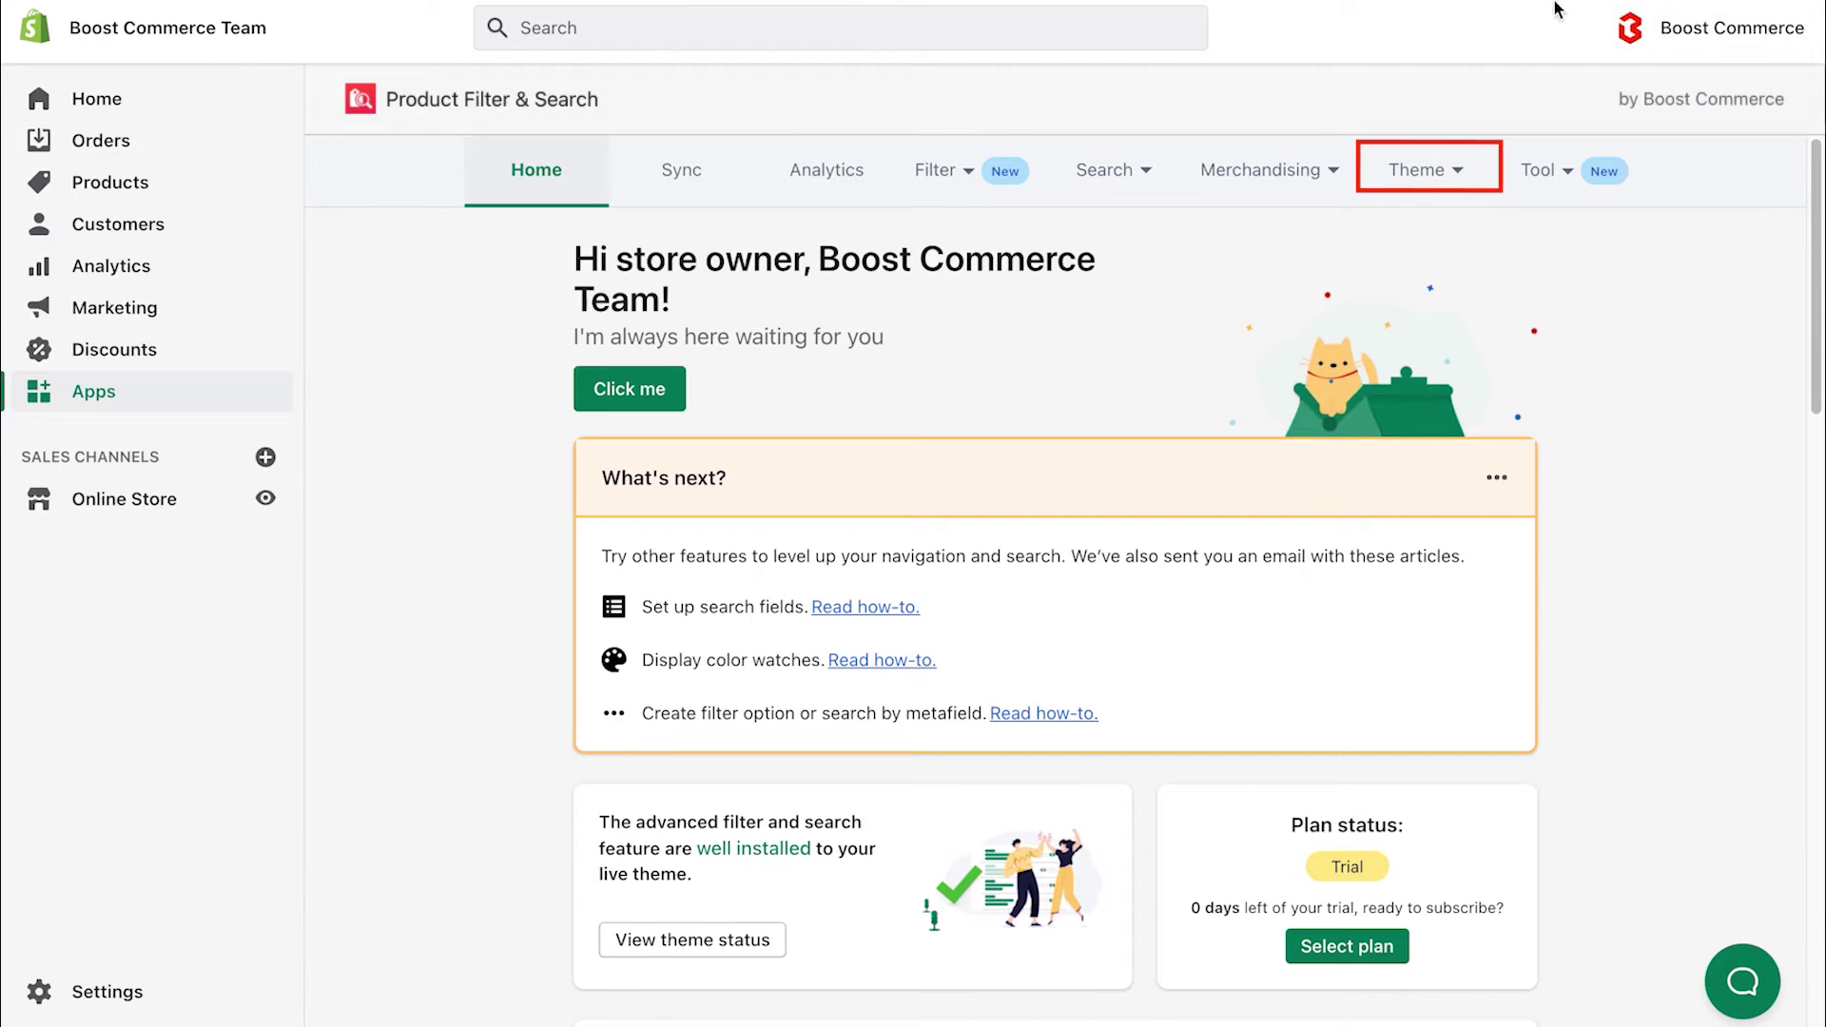
Step: Open Theme setup and preview the 'Live theme with filter & search 1' storefront
click(1465, 168)
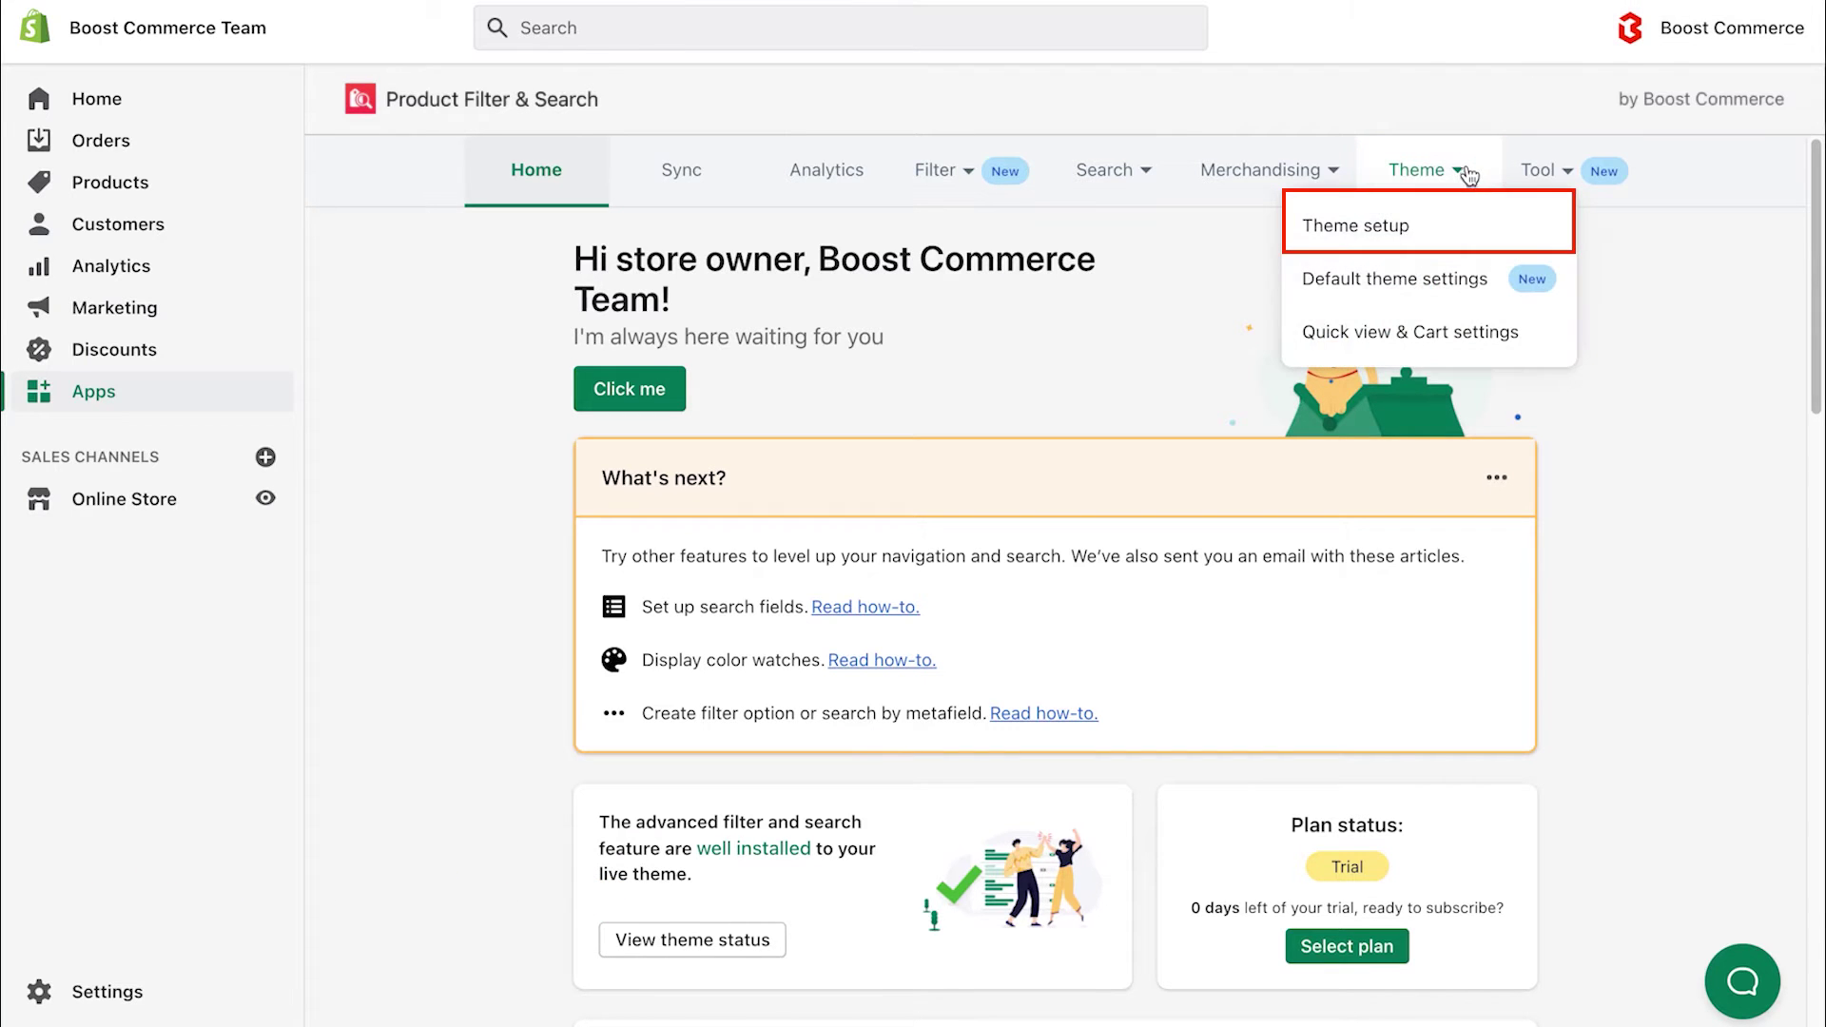
click(1463, 232)
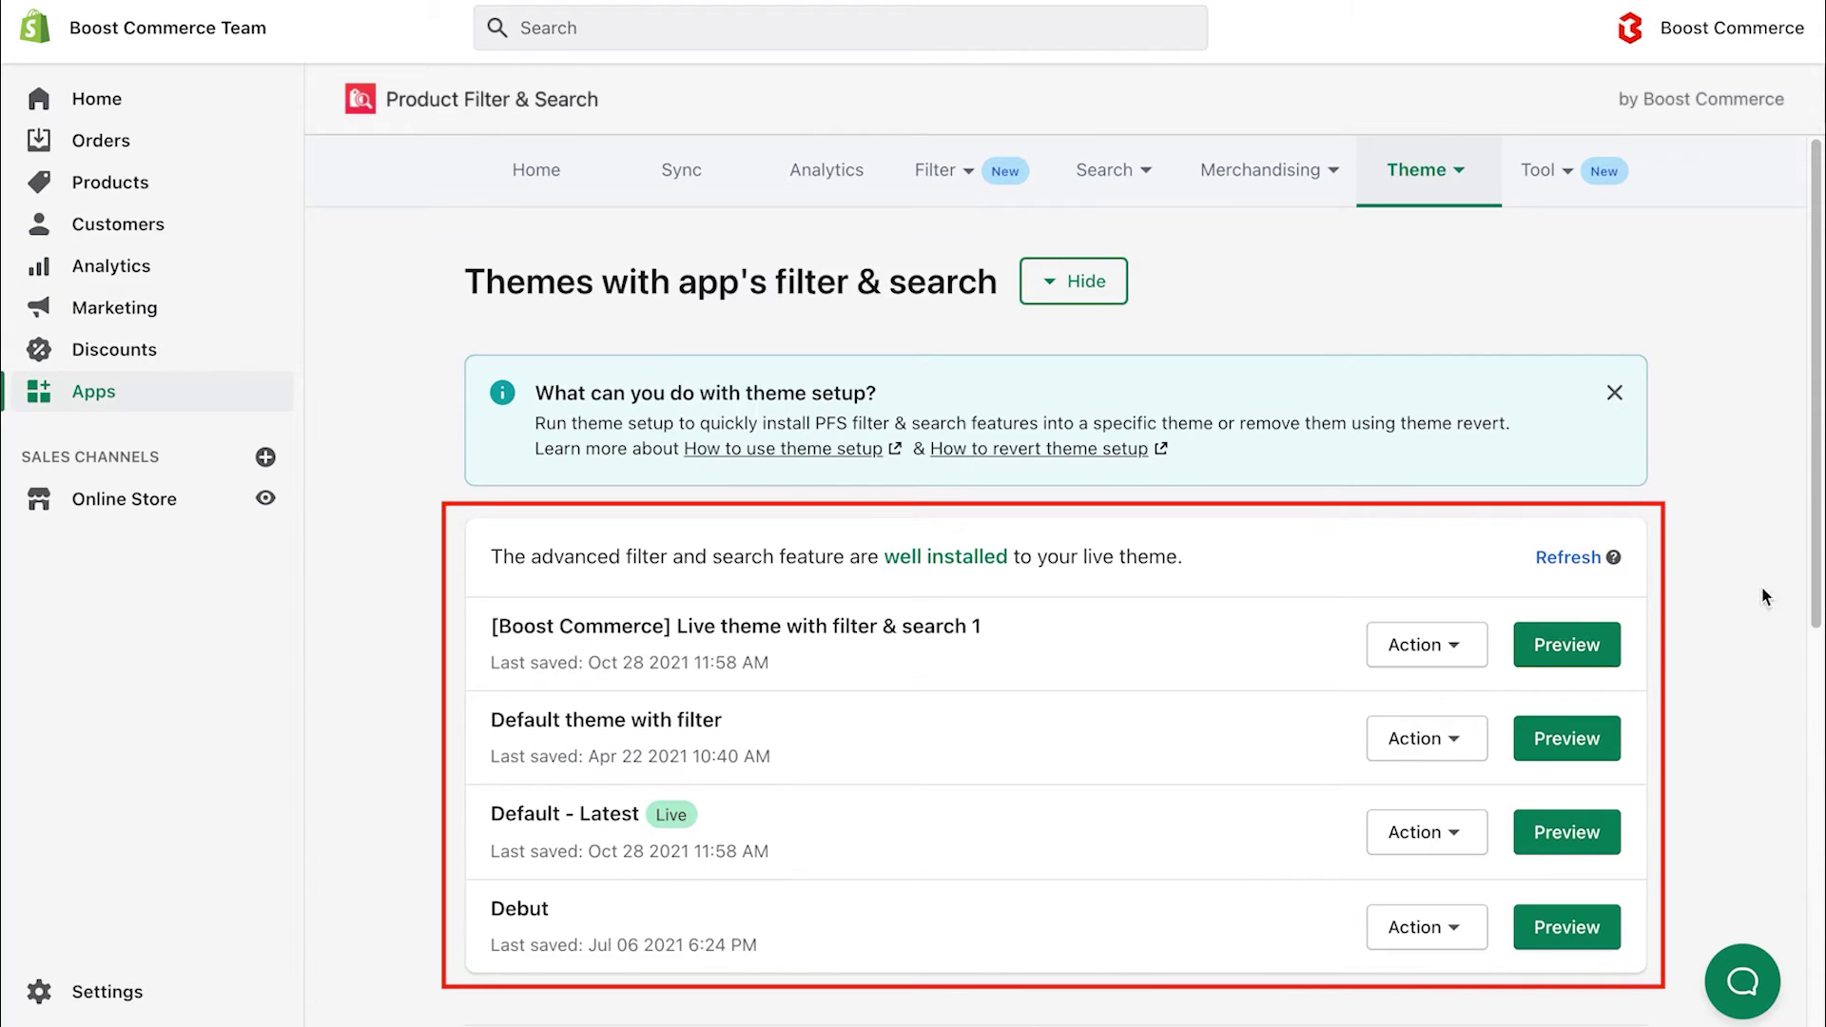
click(1568, 647)
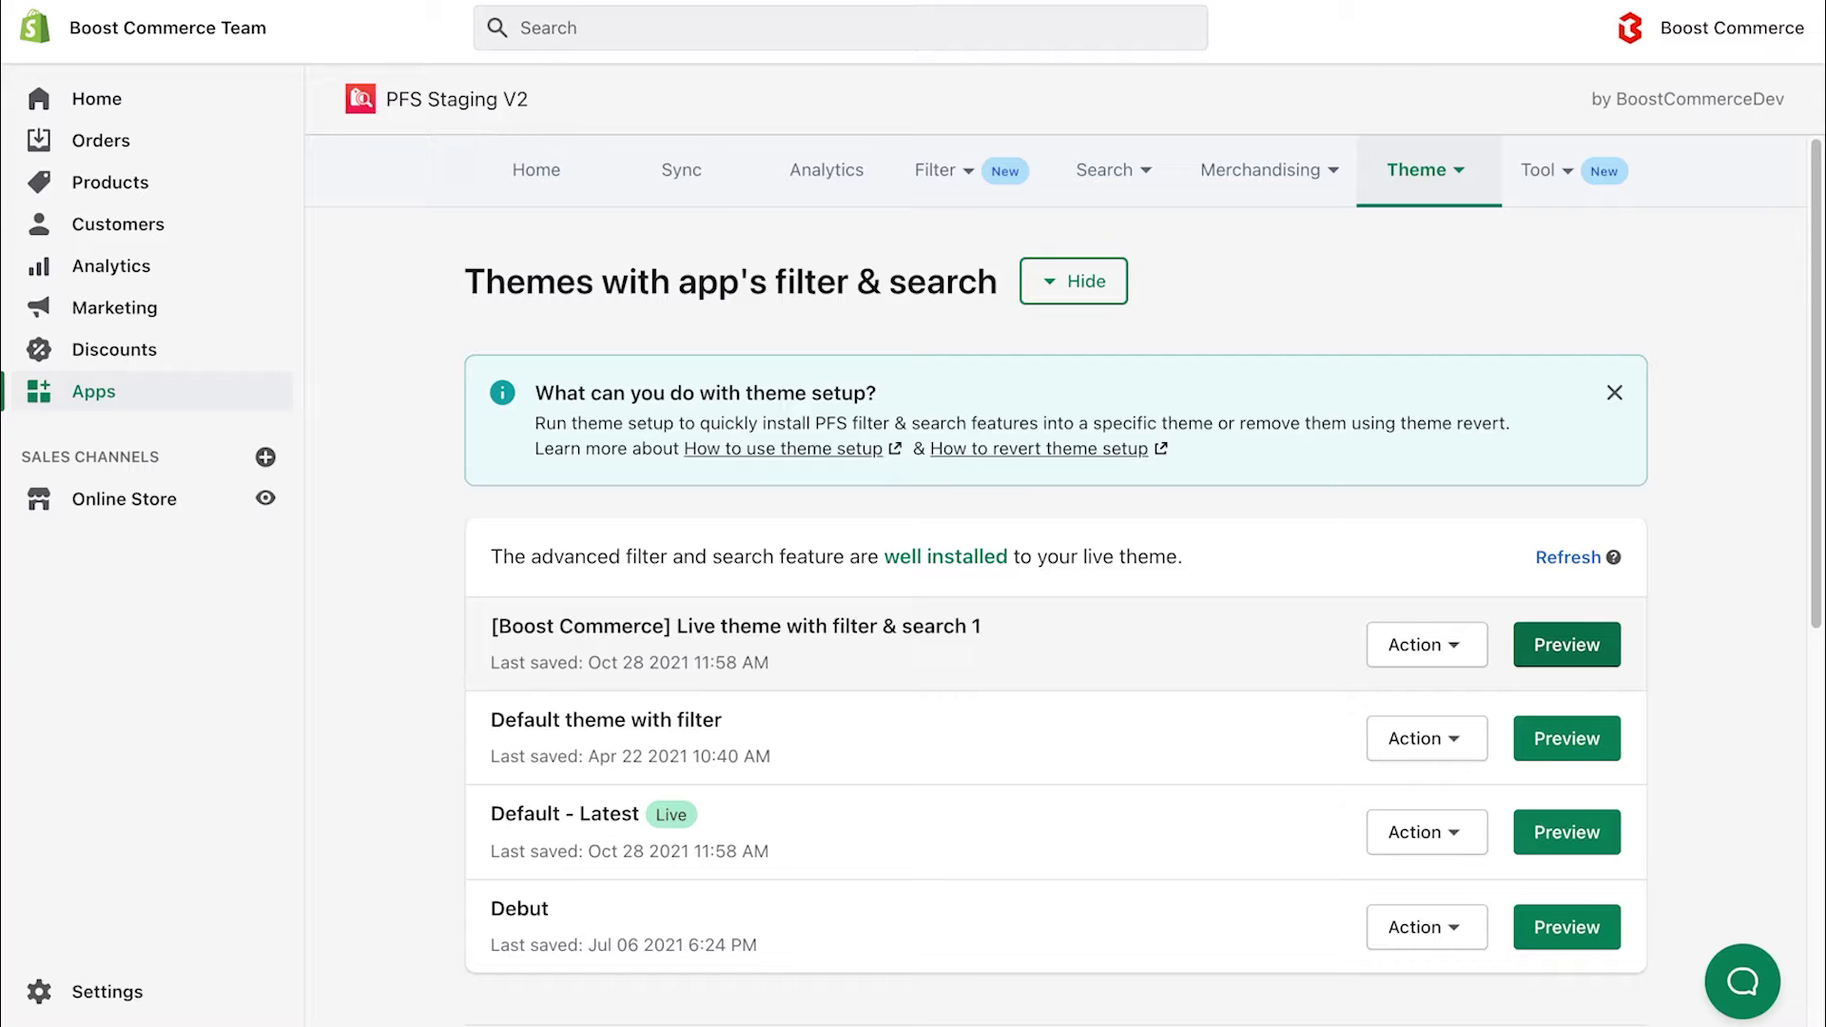
scroll(1688, 617, down, 5)
Step: Start a new theme setup, check the duplication help, and confirm the theme is already duplicated
scroll(852, 728, down, 3)
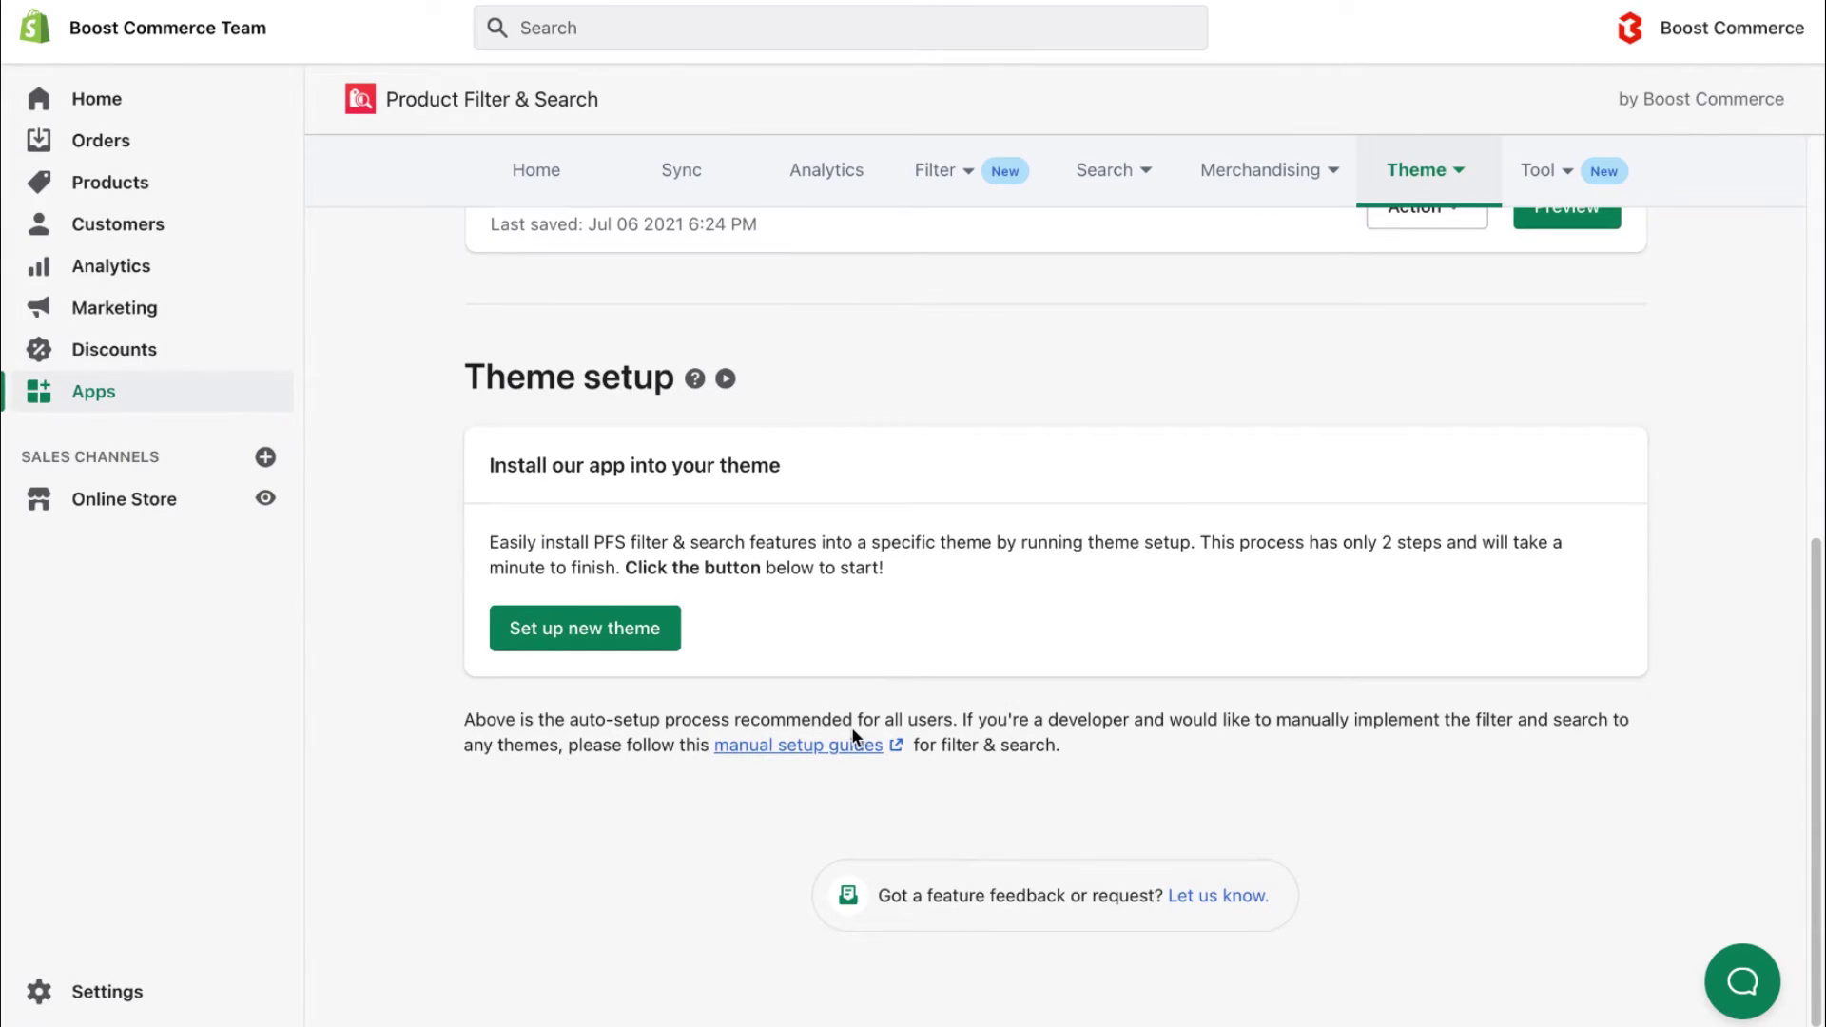
click(627, 650)
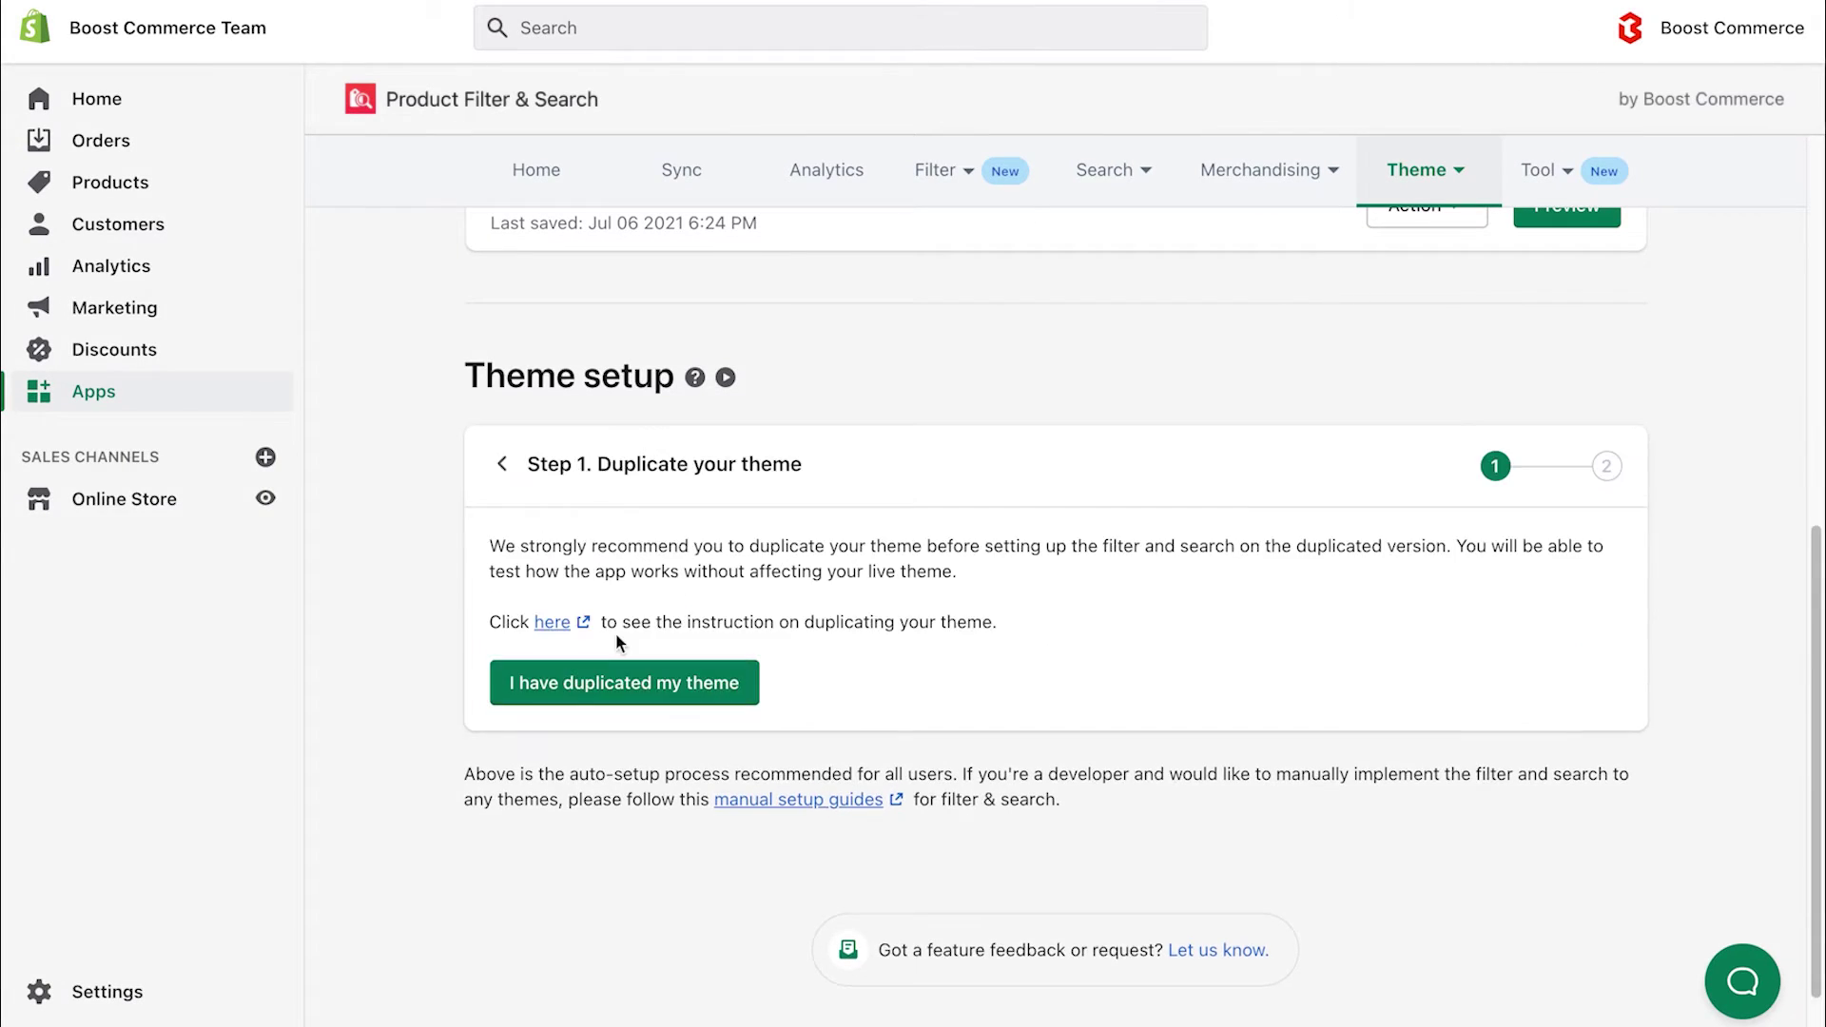
click(565, 628)
scroll(1437, 468, down, 2)
scroll(1437, 461, down, 1)
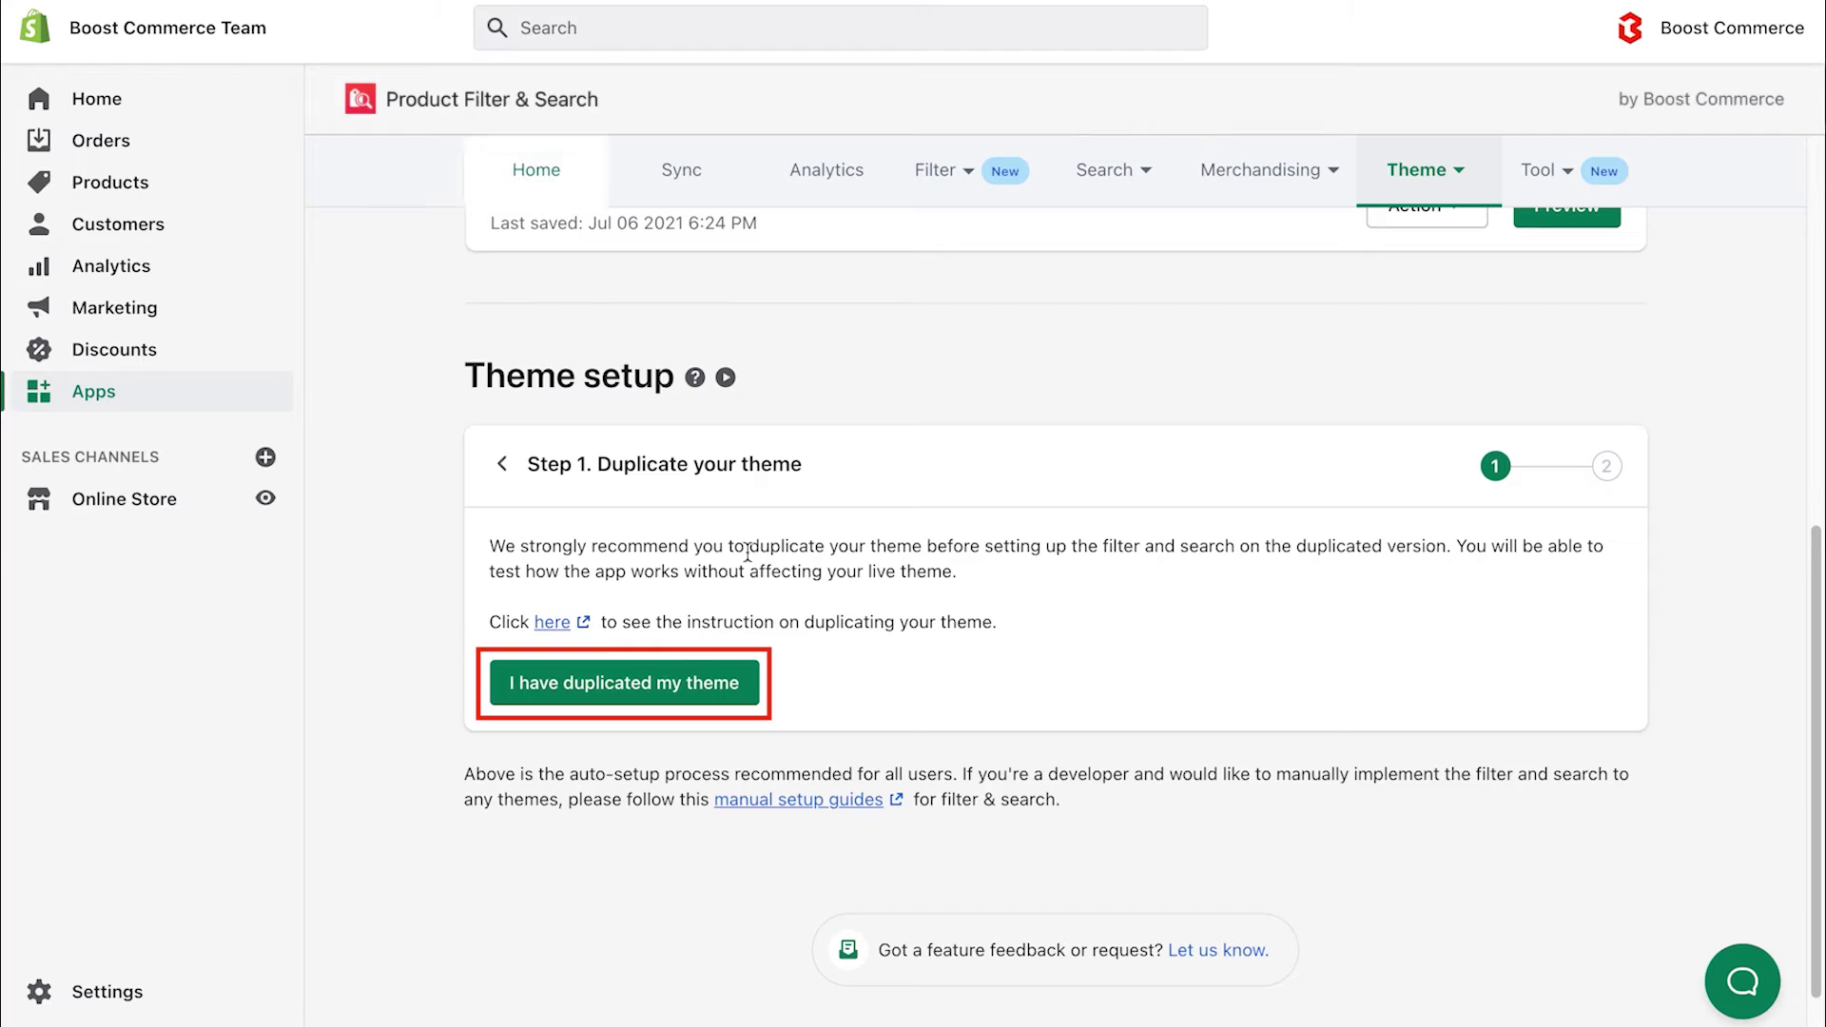
click(677, 685)
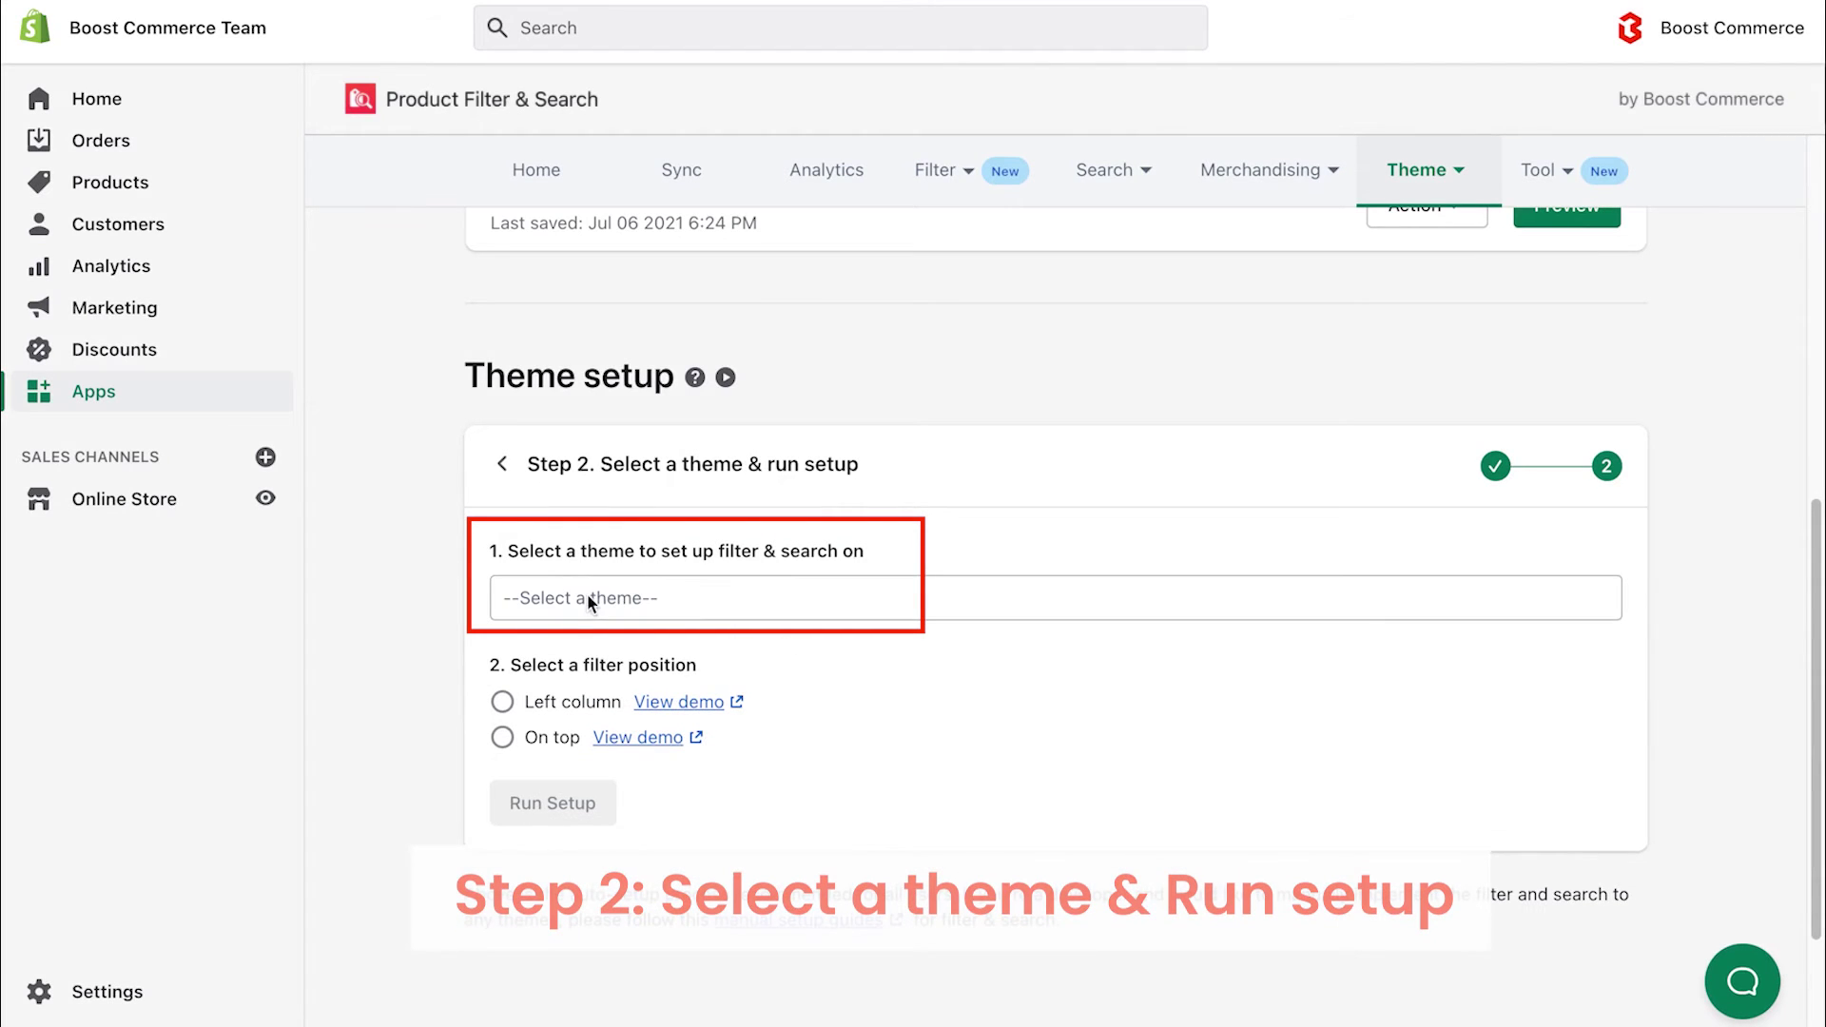
Step: Select Debut from the theme list for the new setup
click(588, 598)
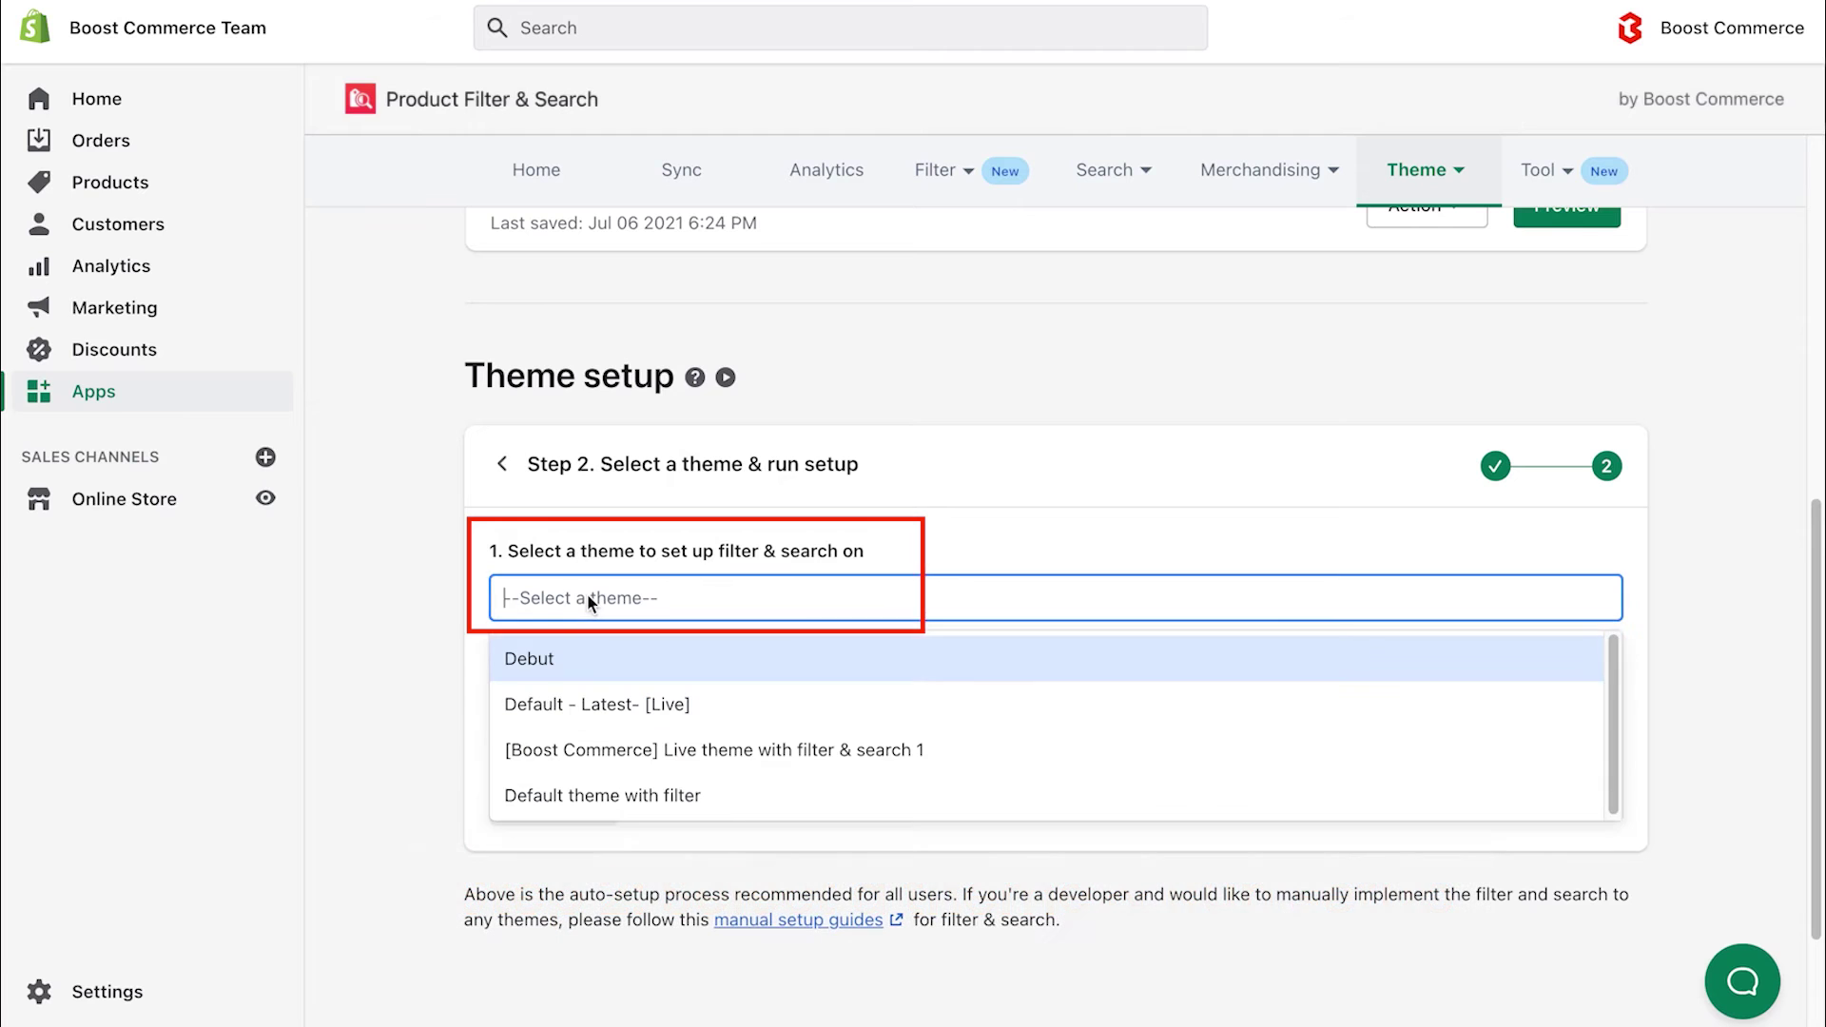
click(587, 665)
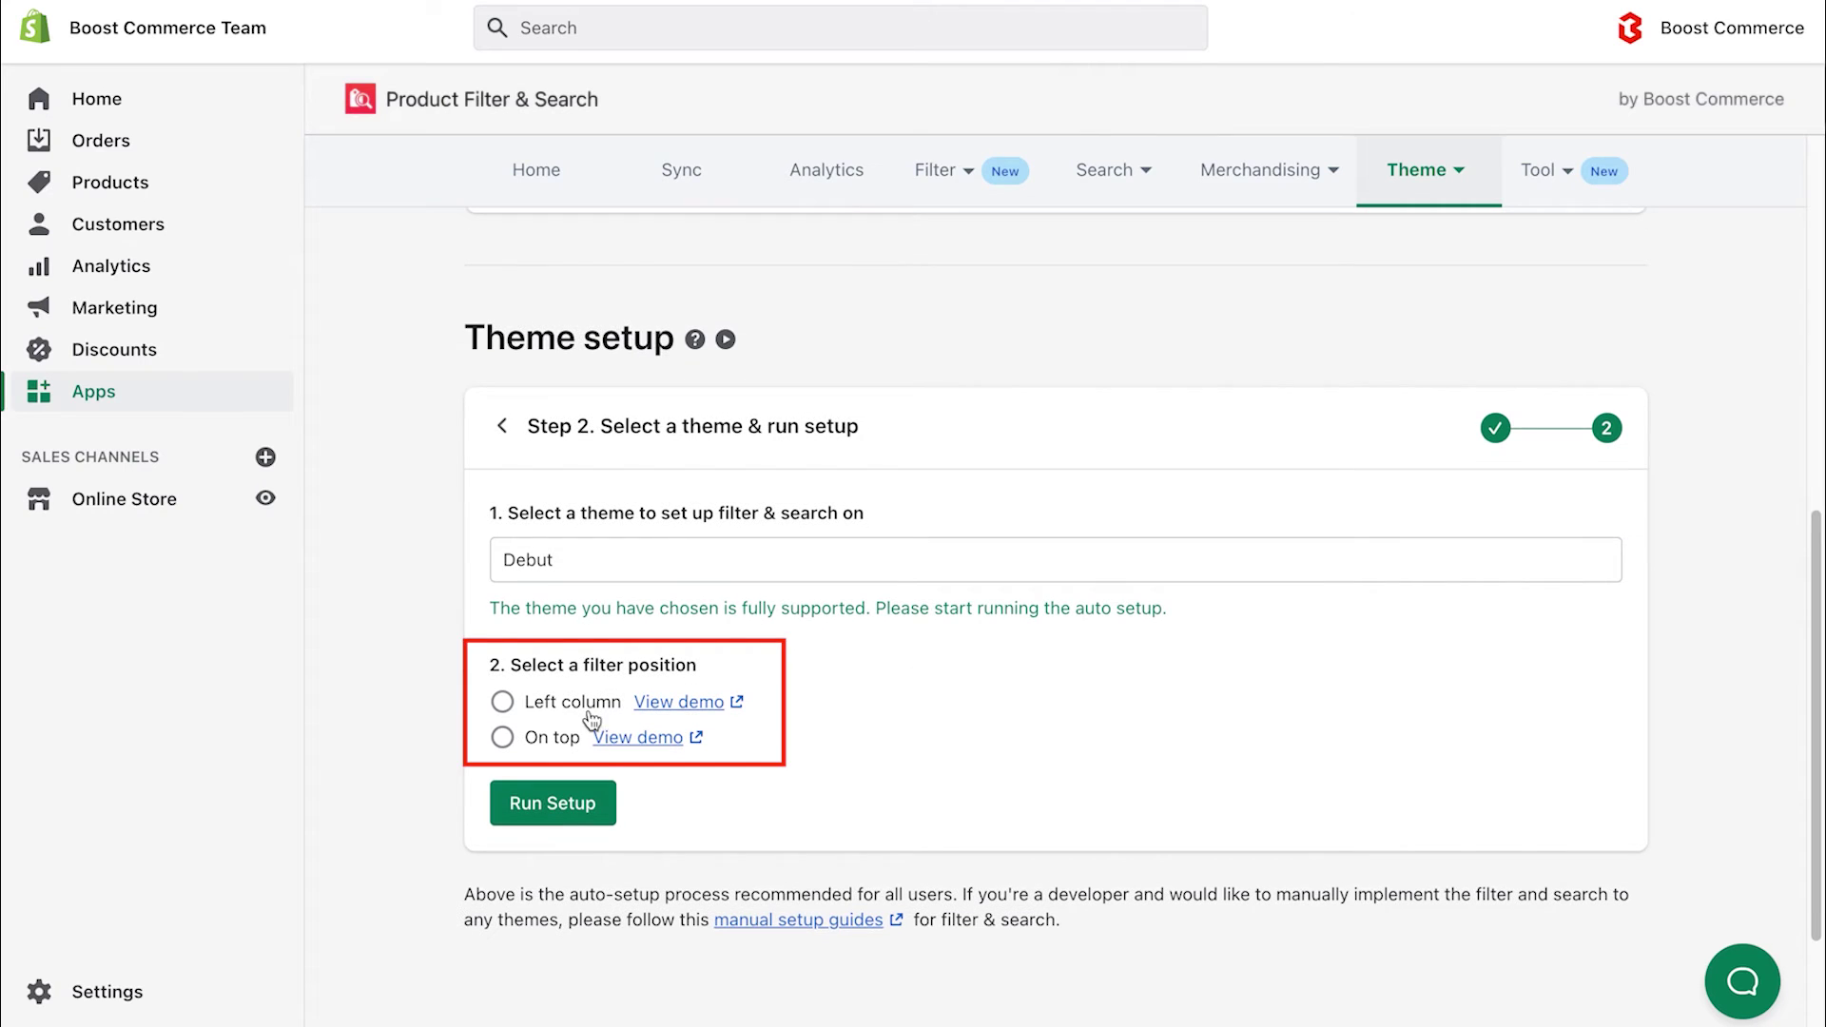
Step: Compare the left-column and on-top filter demos on Dresses, then choose Left column for Debut
click(704, 709)
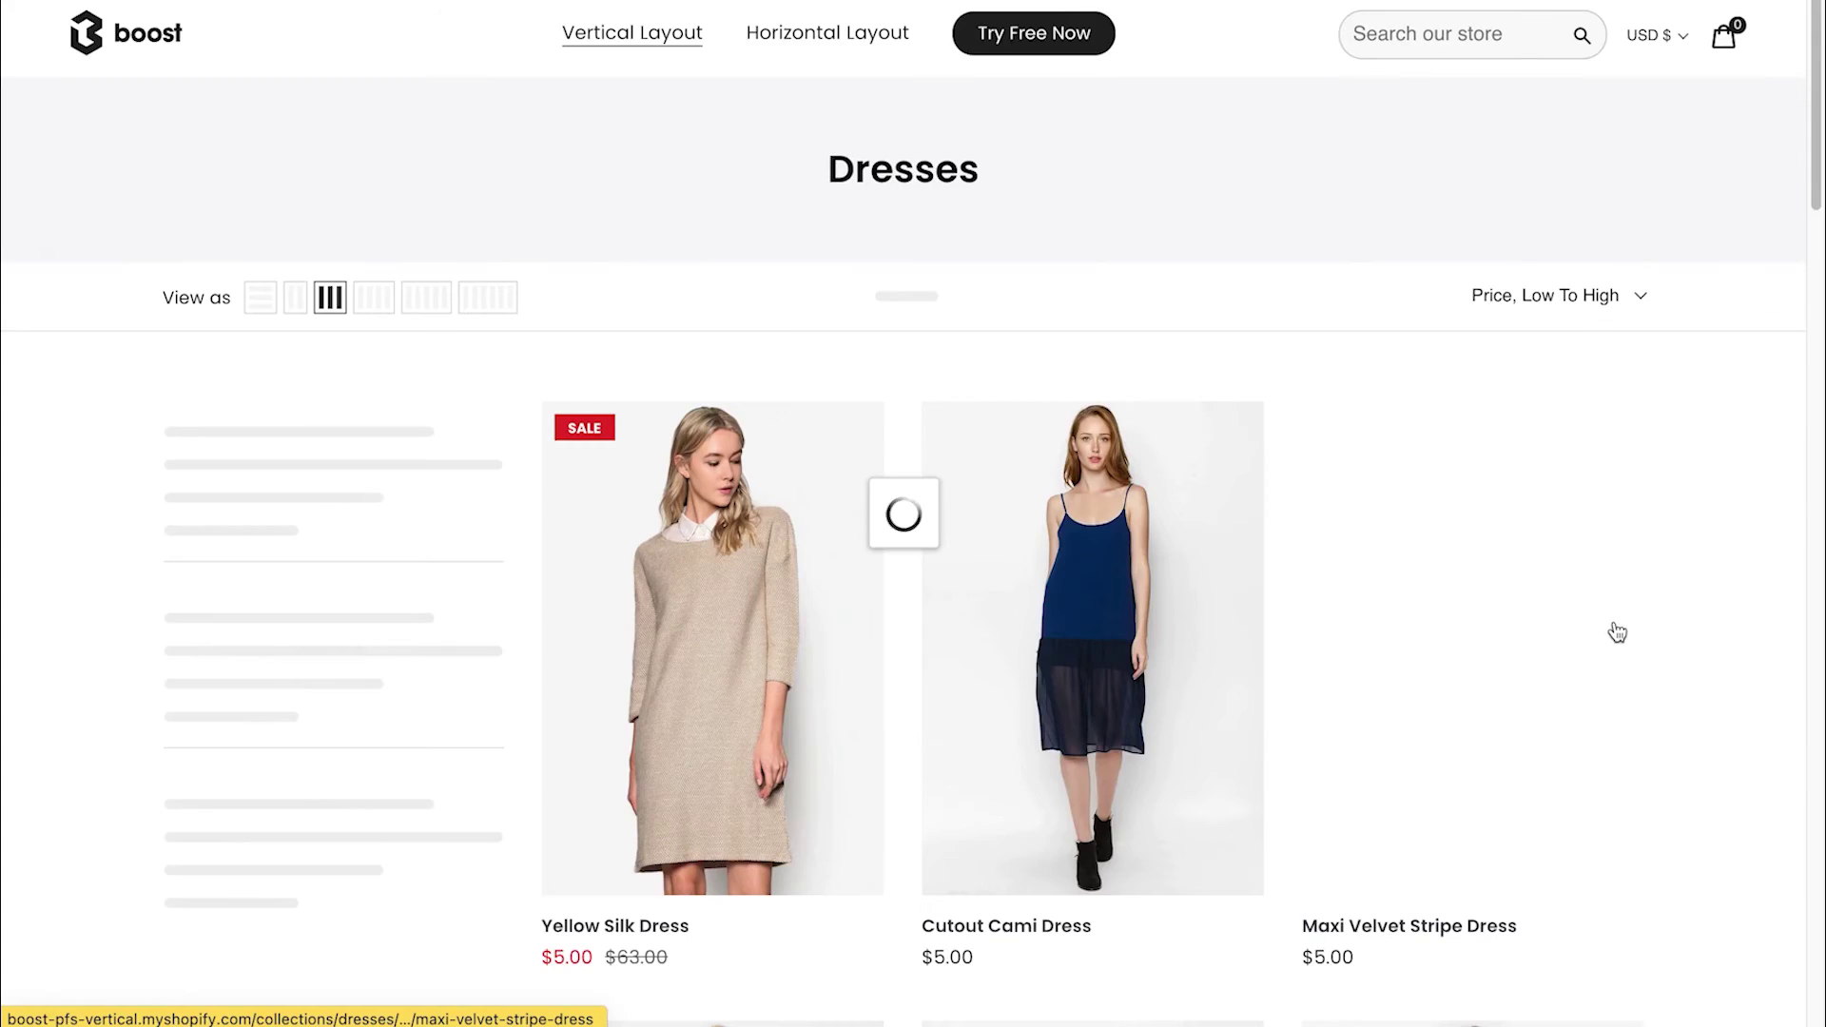
scroll(1617, 632, down, 2)
scroll(1617, 633, down, 2)
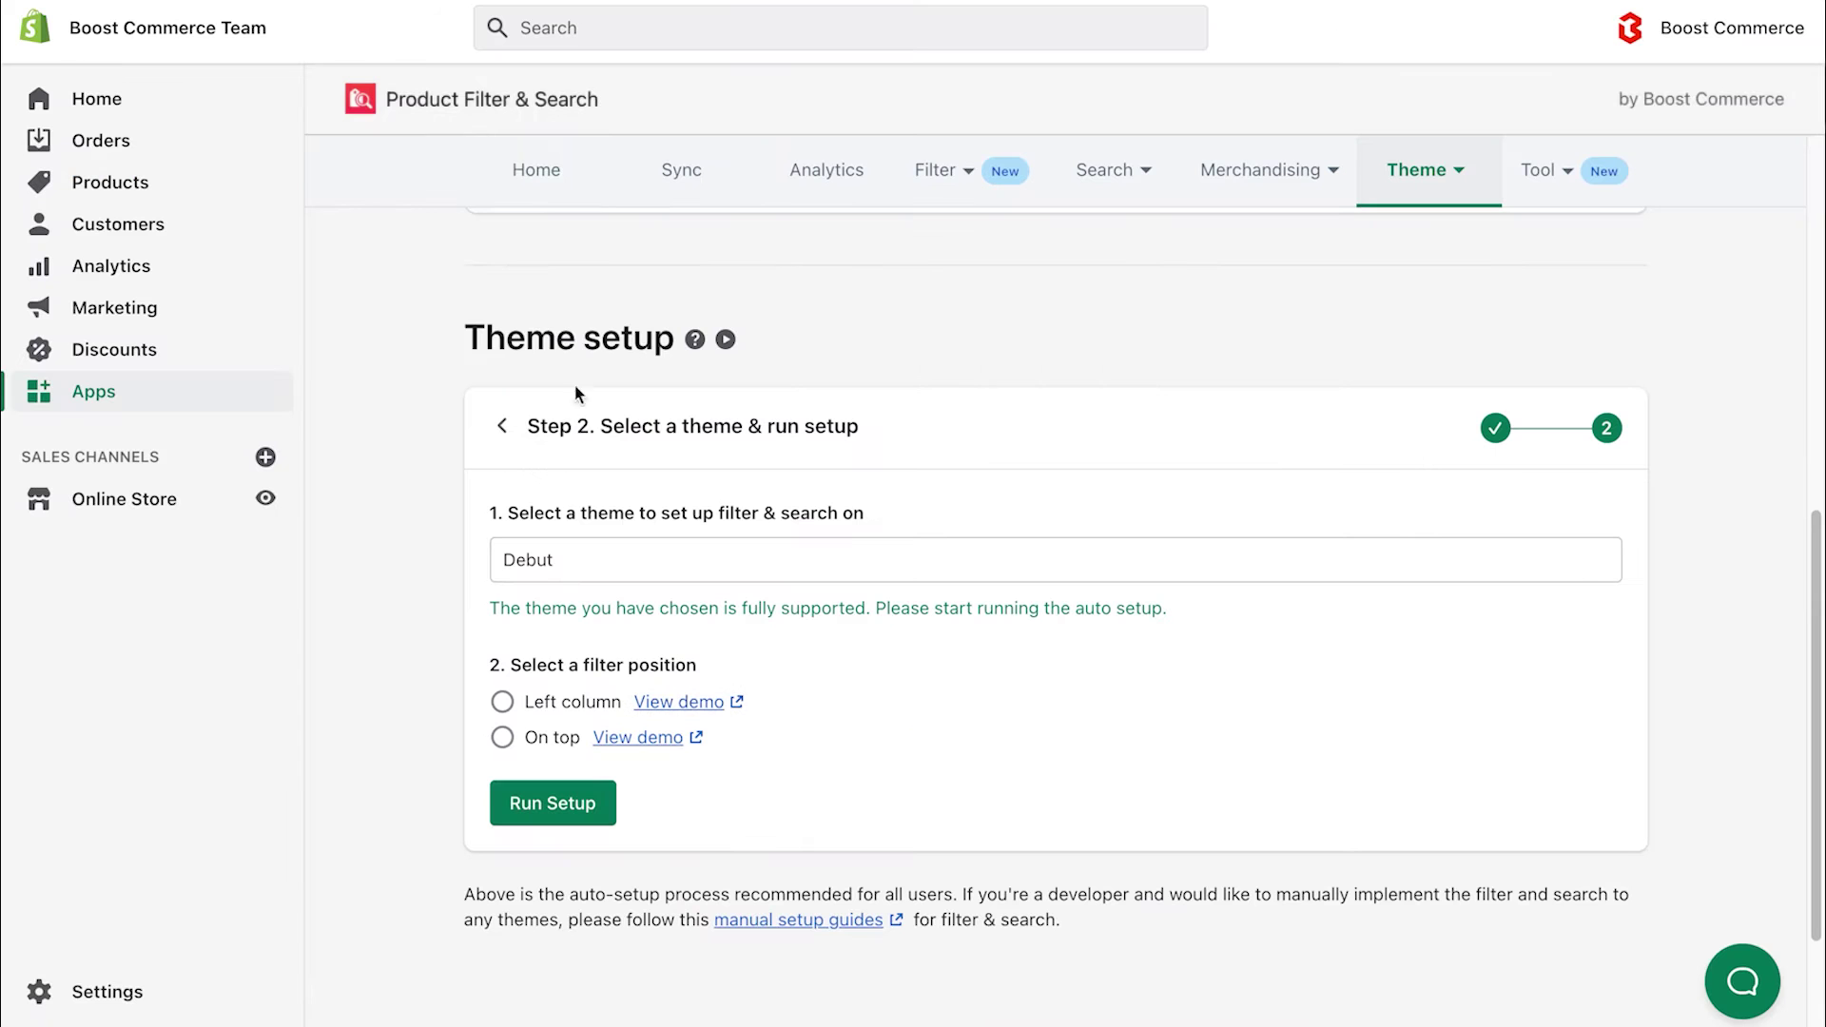
click(631, 742)
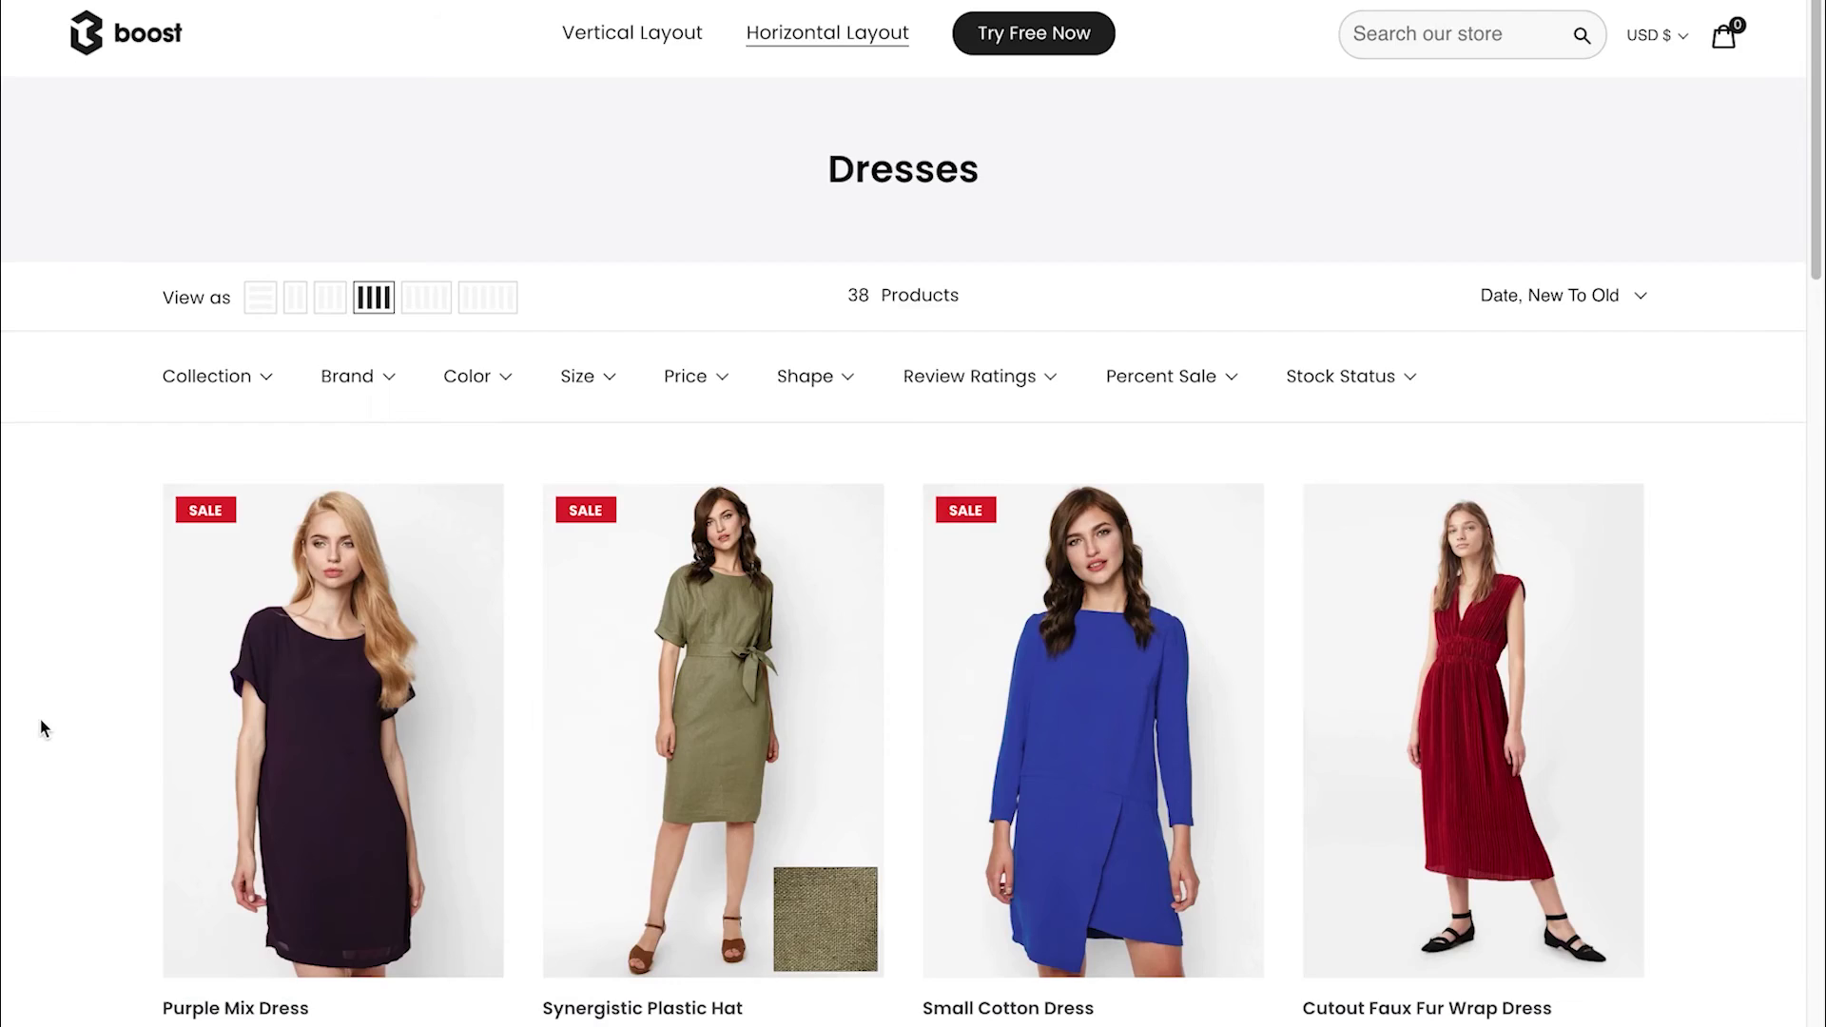
scroll(38, 717, down, 3)
scroll(42, 718, up, 1)
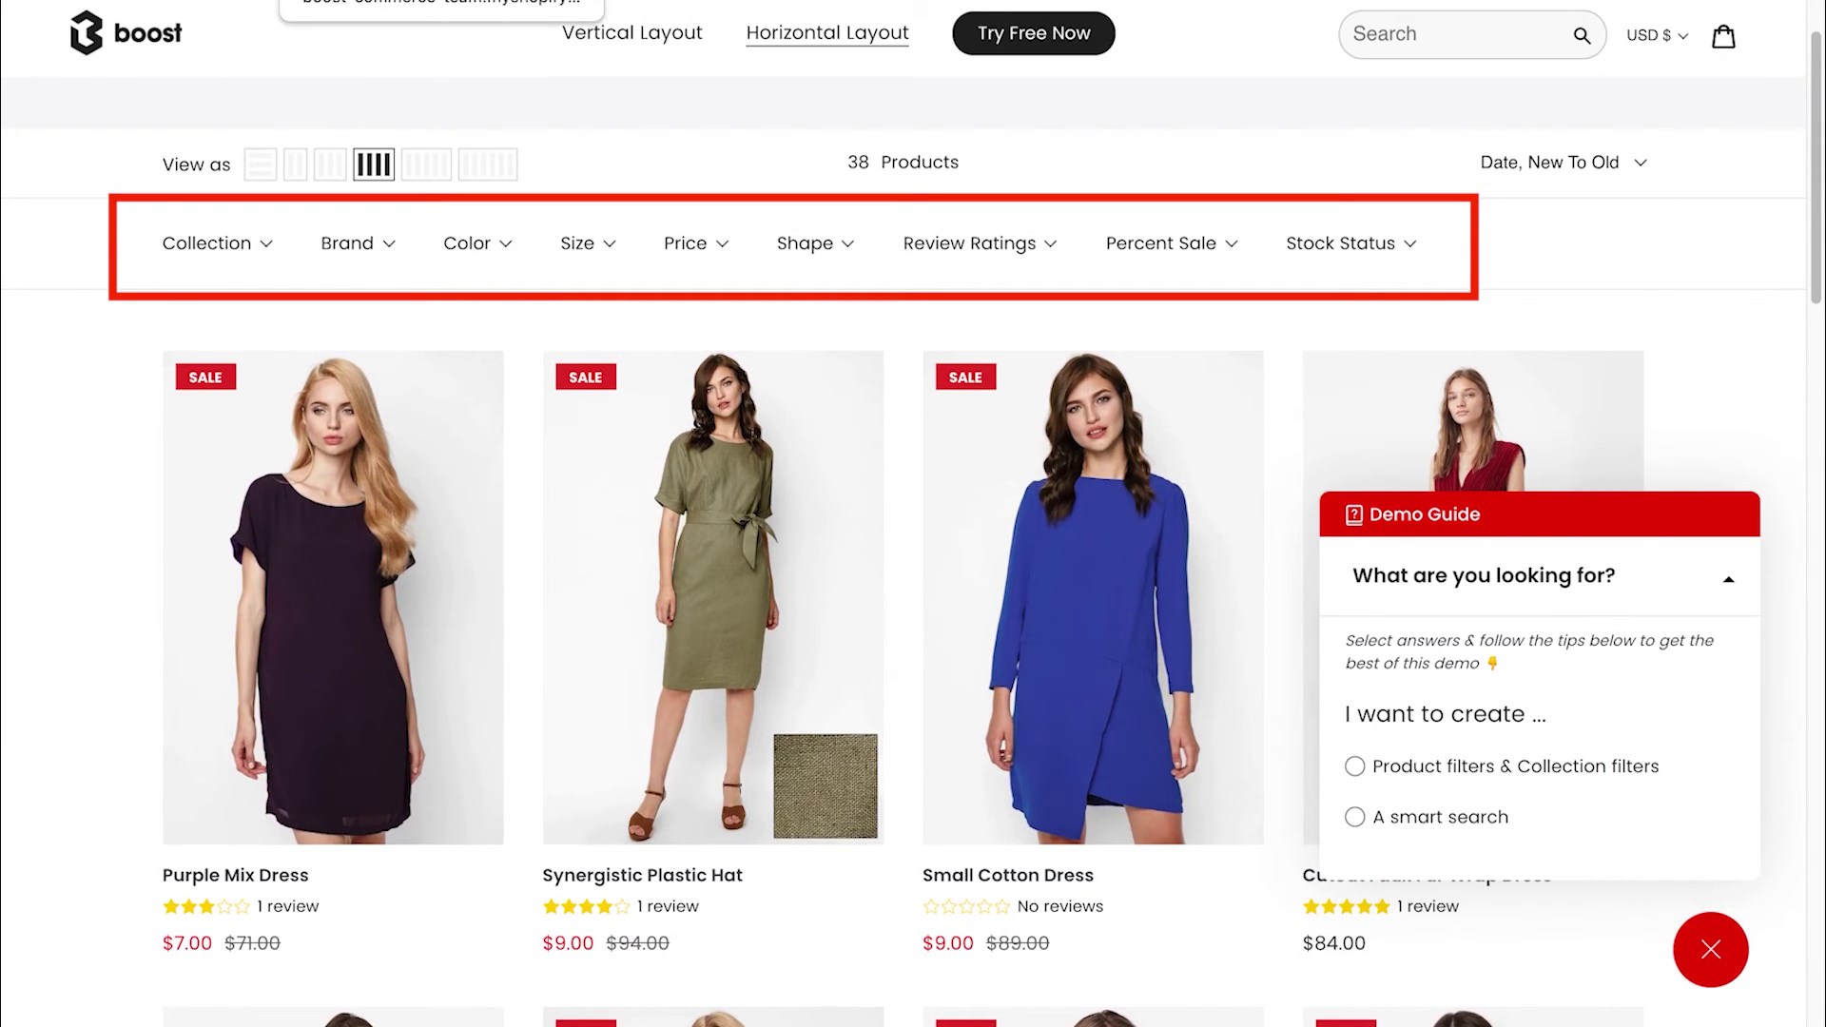
click(442, 2)
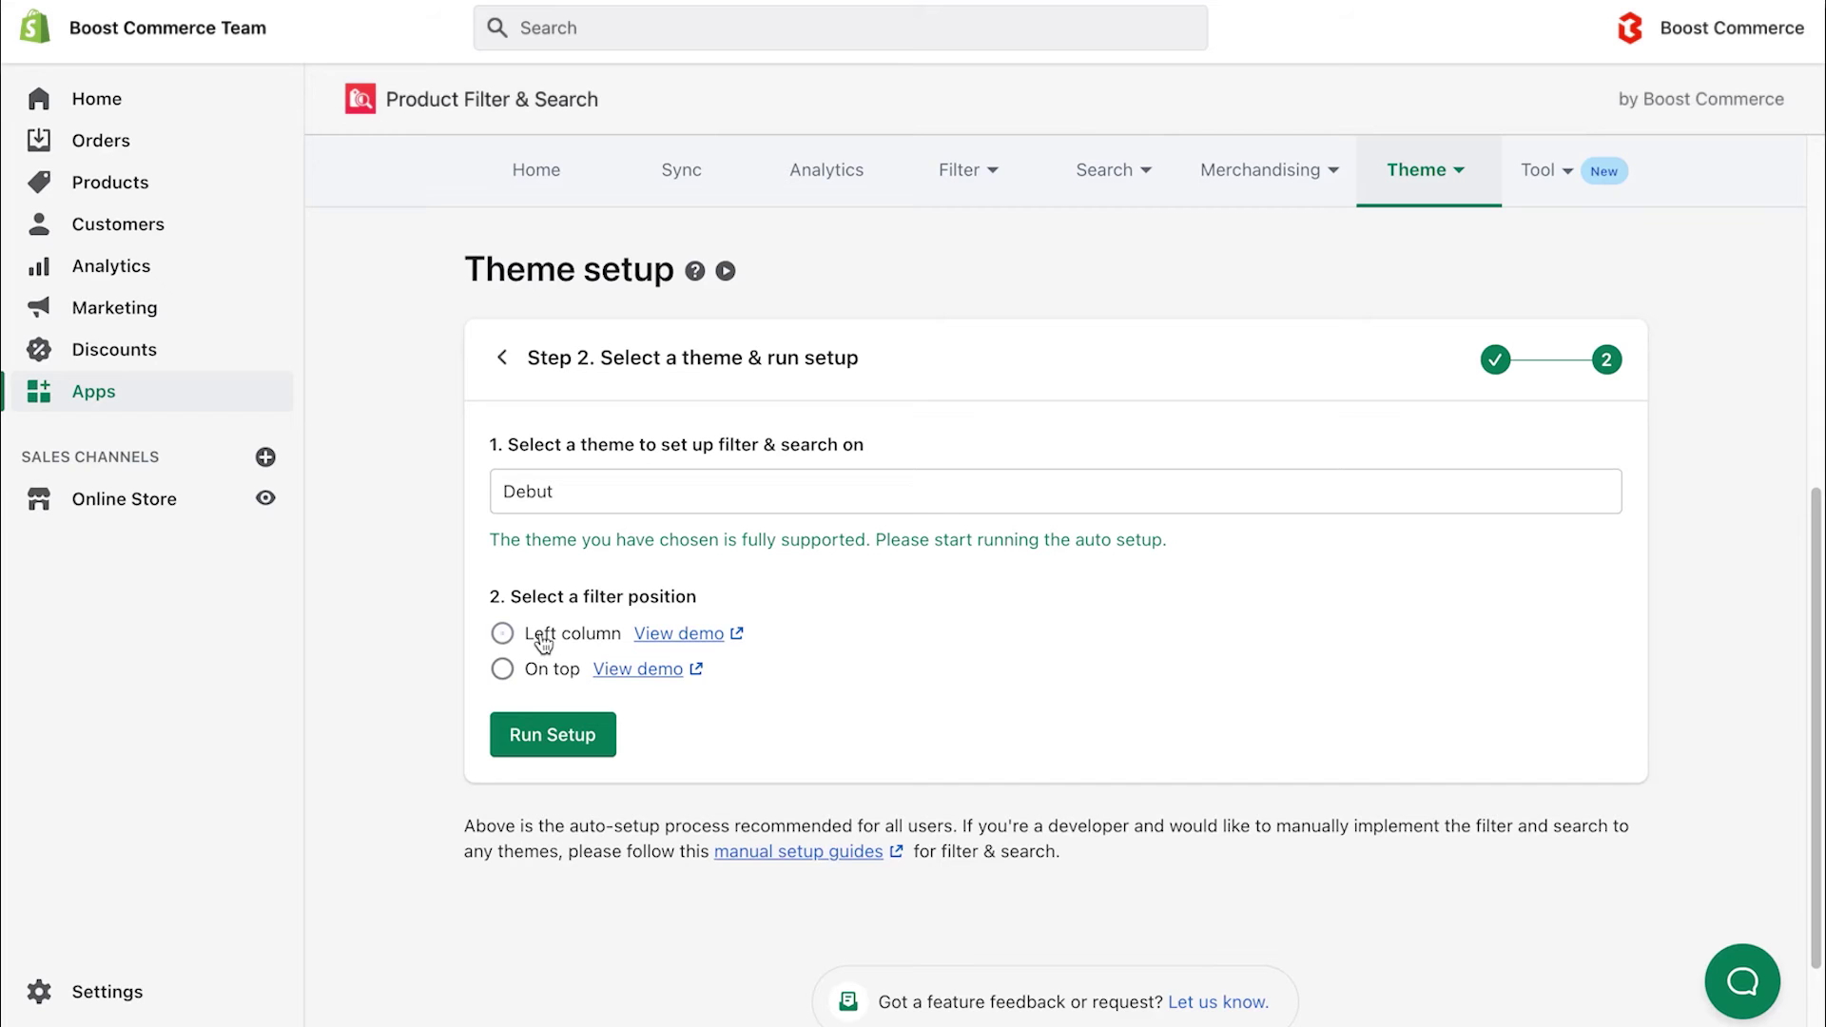
click(538, 636)
Step: Run auto-setup to install filter & search on Debut with left-column filters
click(554, 727)
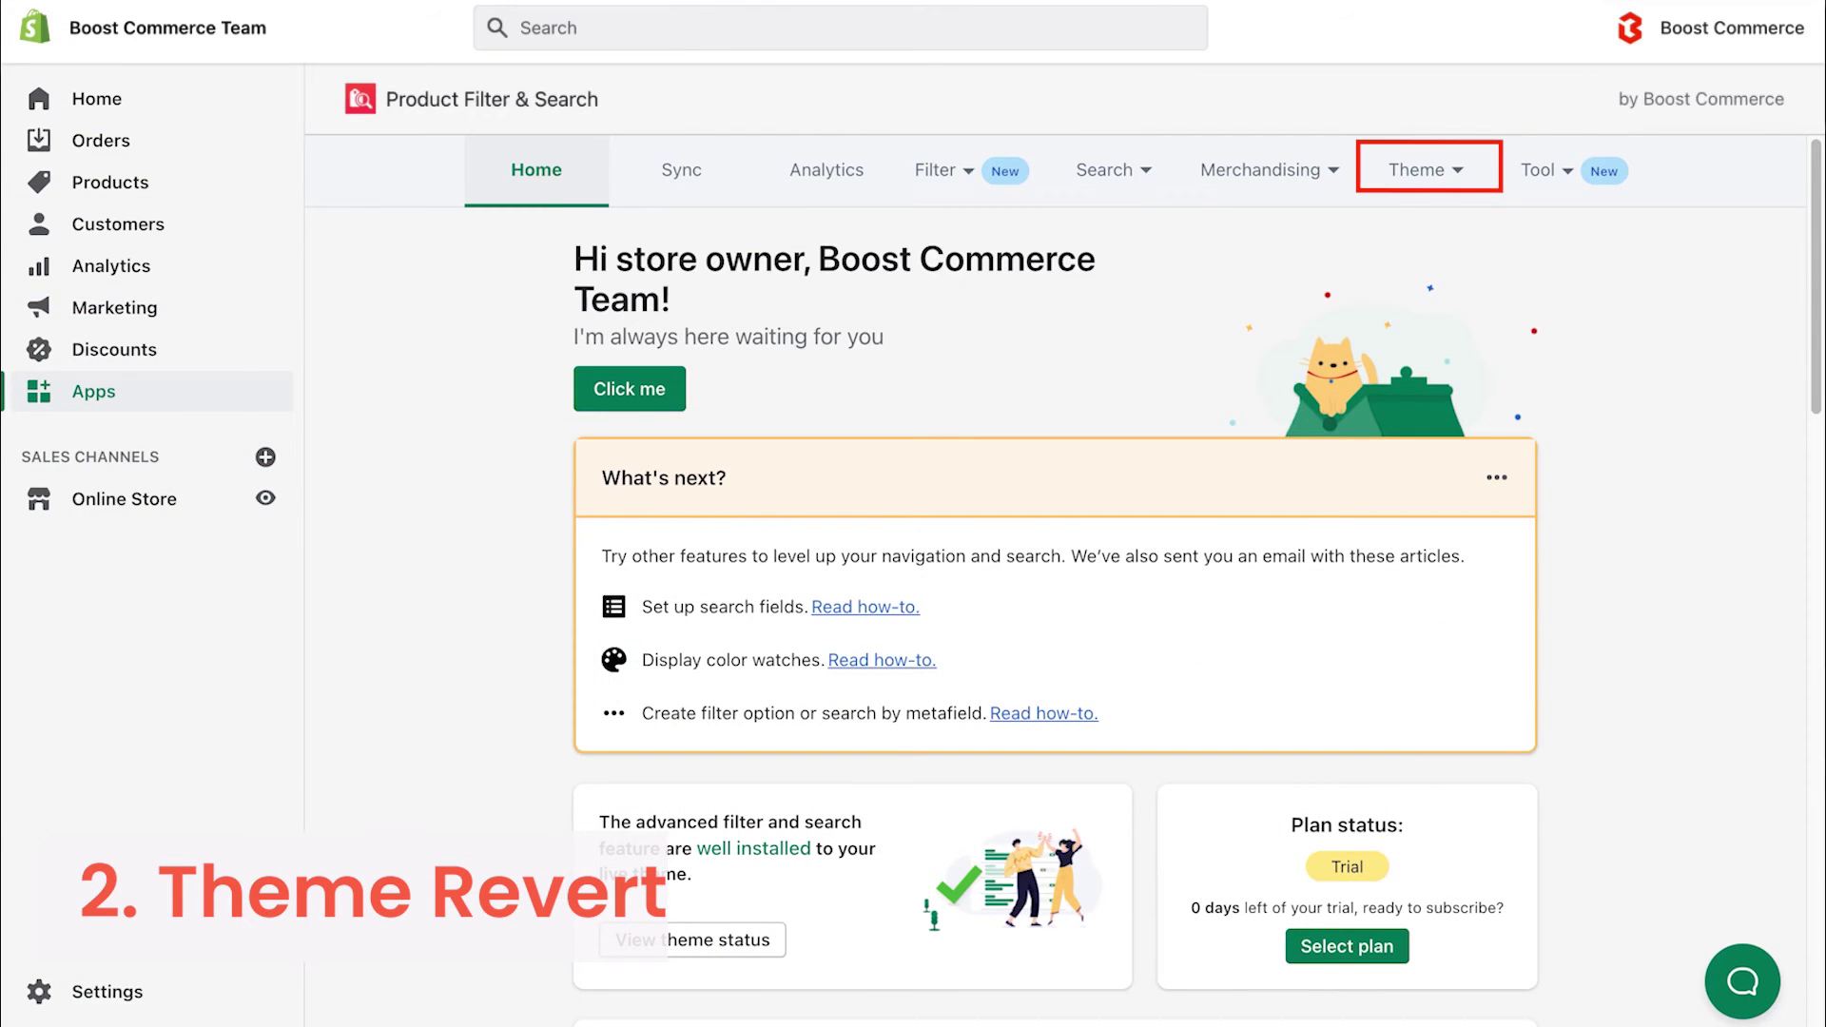
Step: From Theme setup, revert Boundless with 'Remove all filters & search features' and confirm Remove
click(1418, 170)
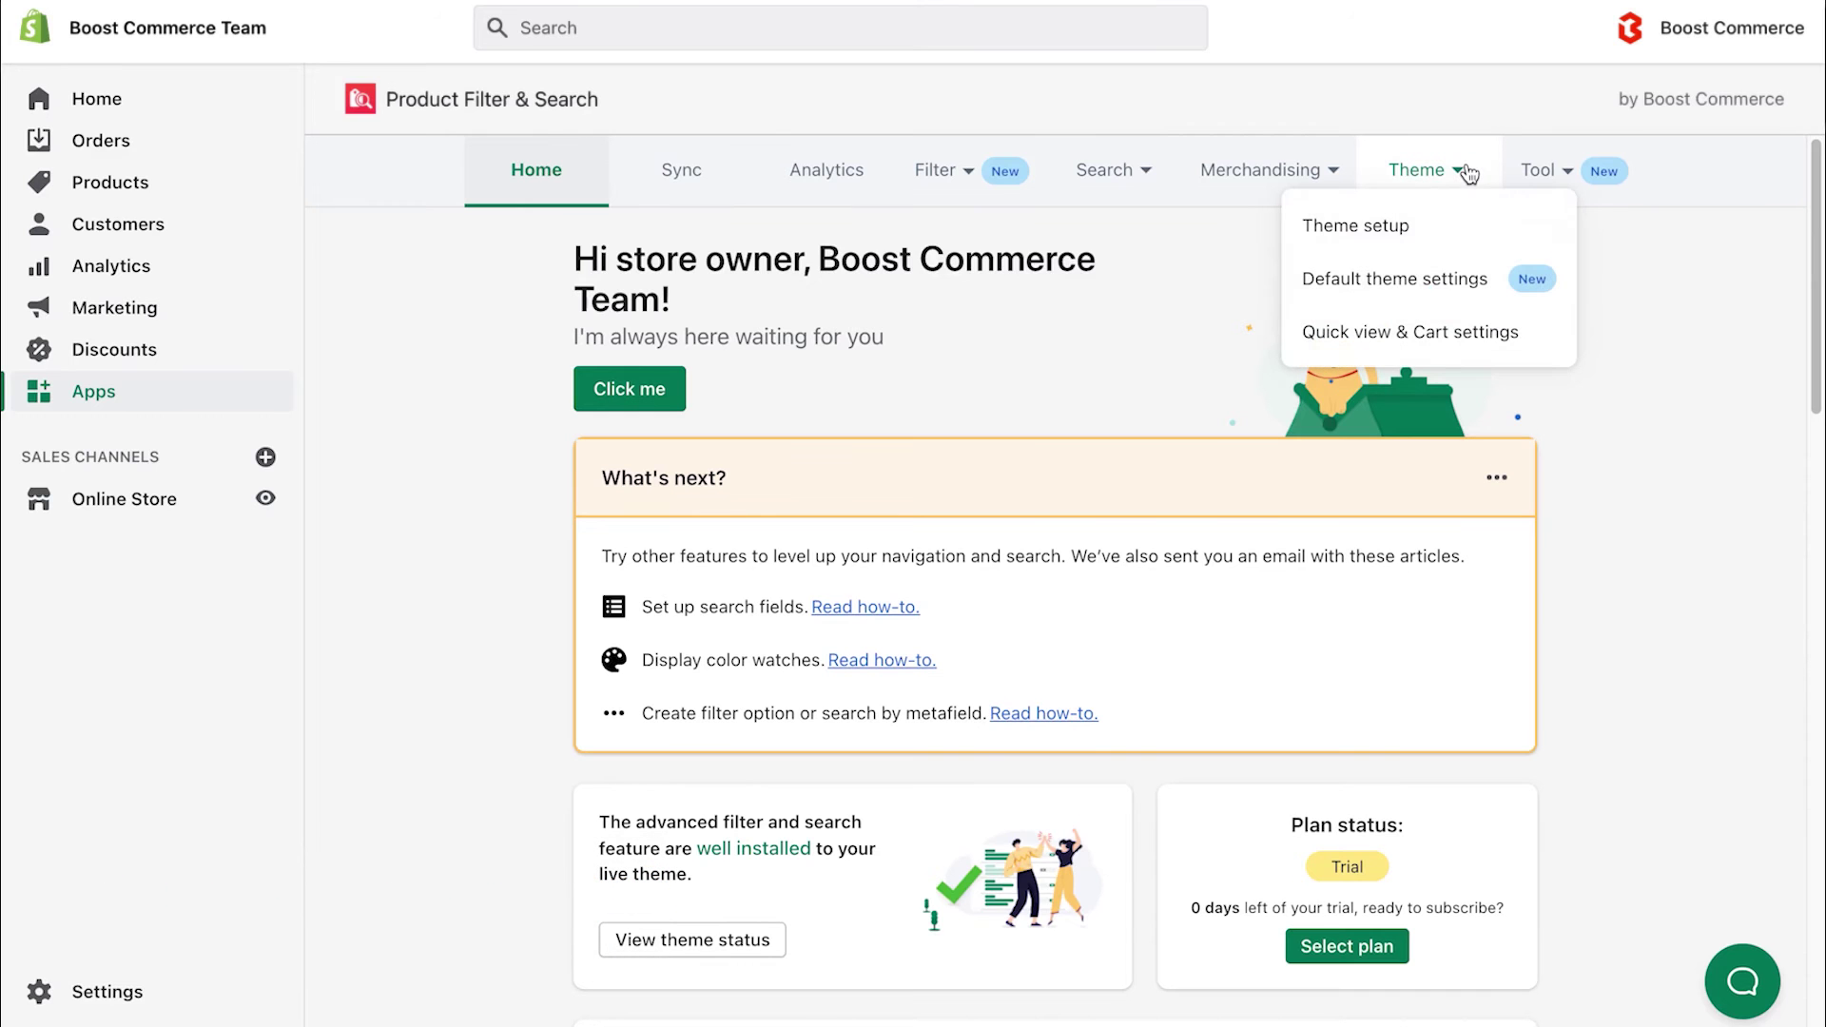
click(1463, 232)
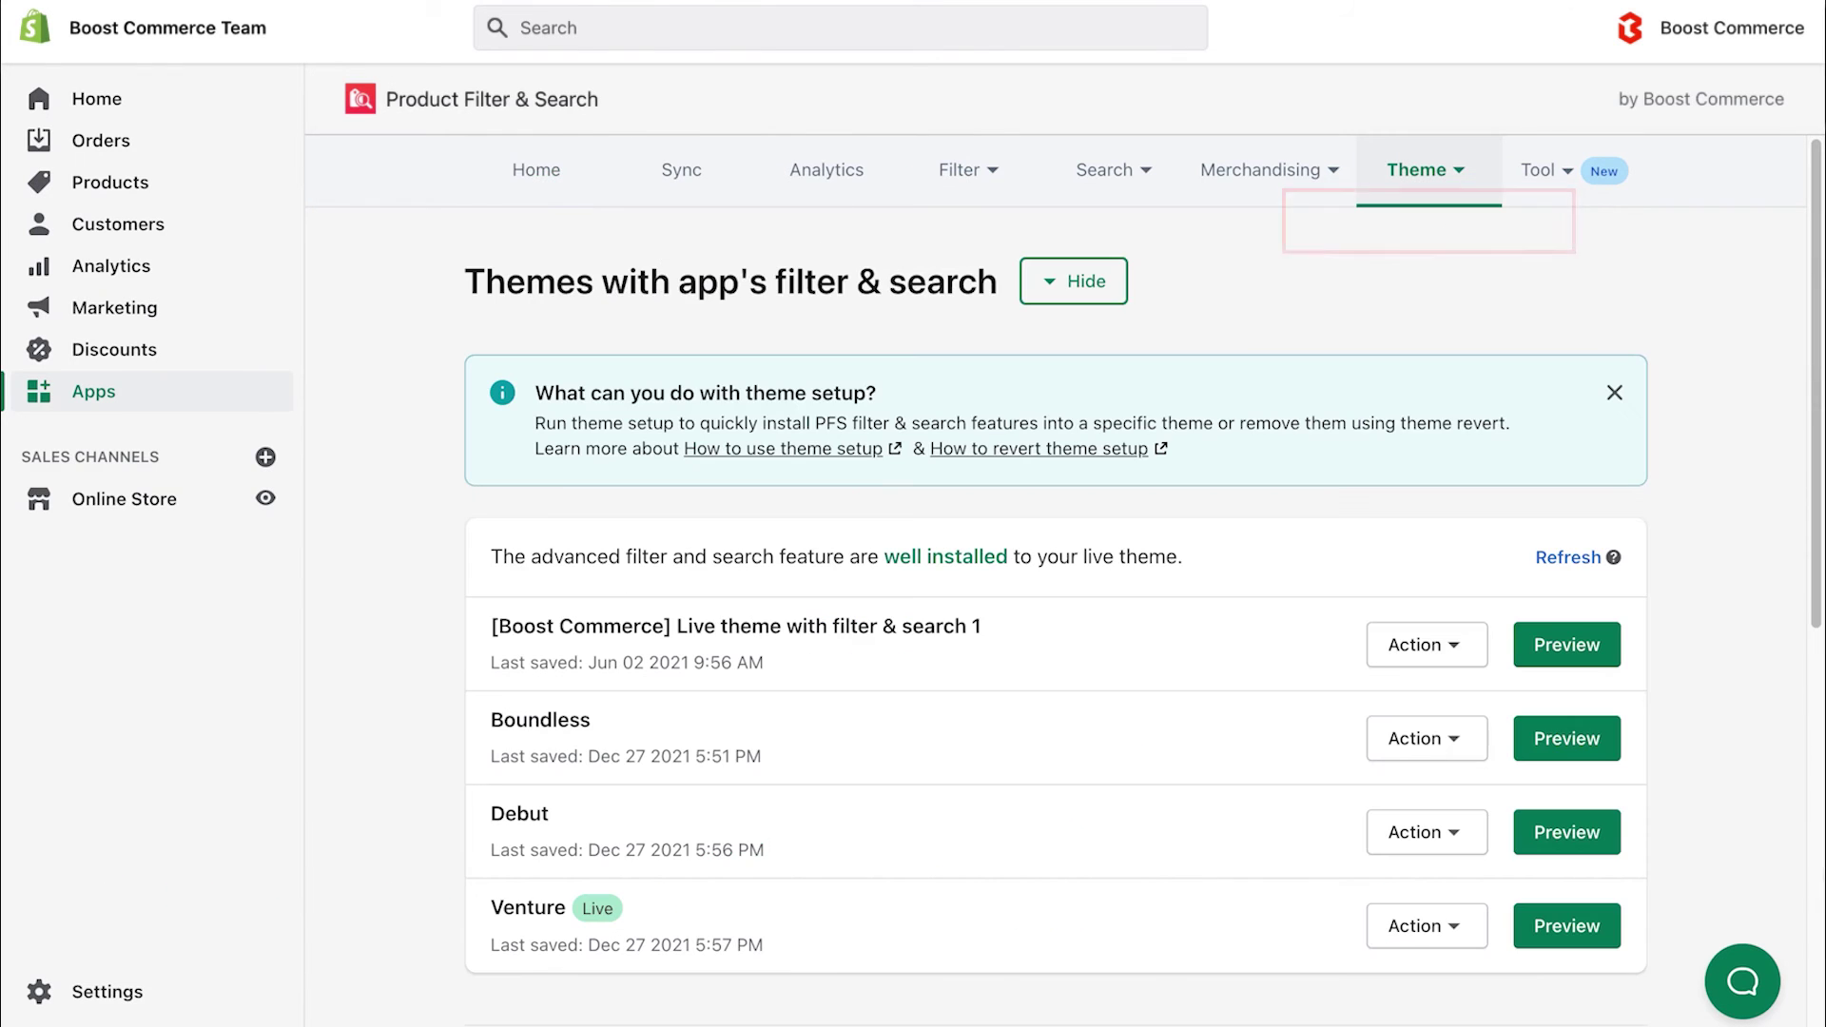
click(1392, 757)
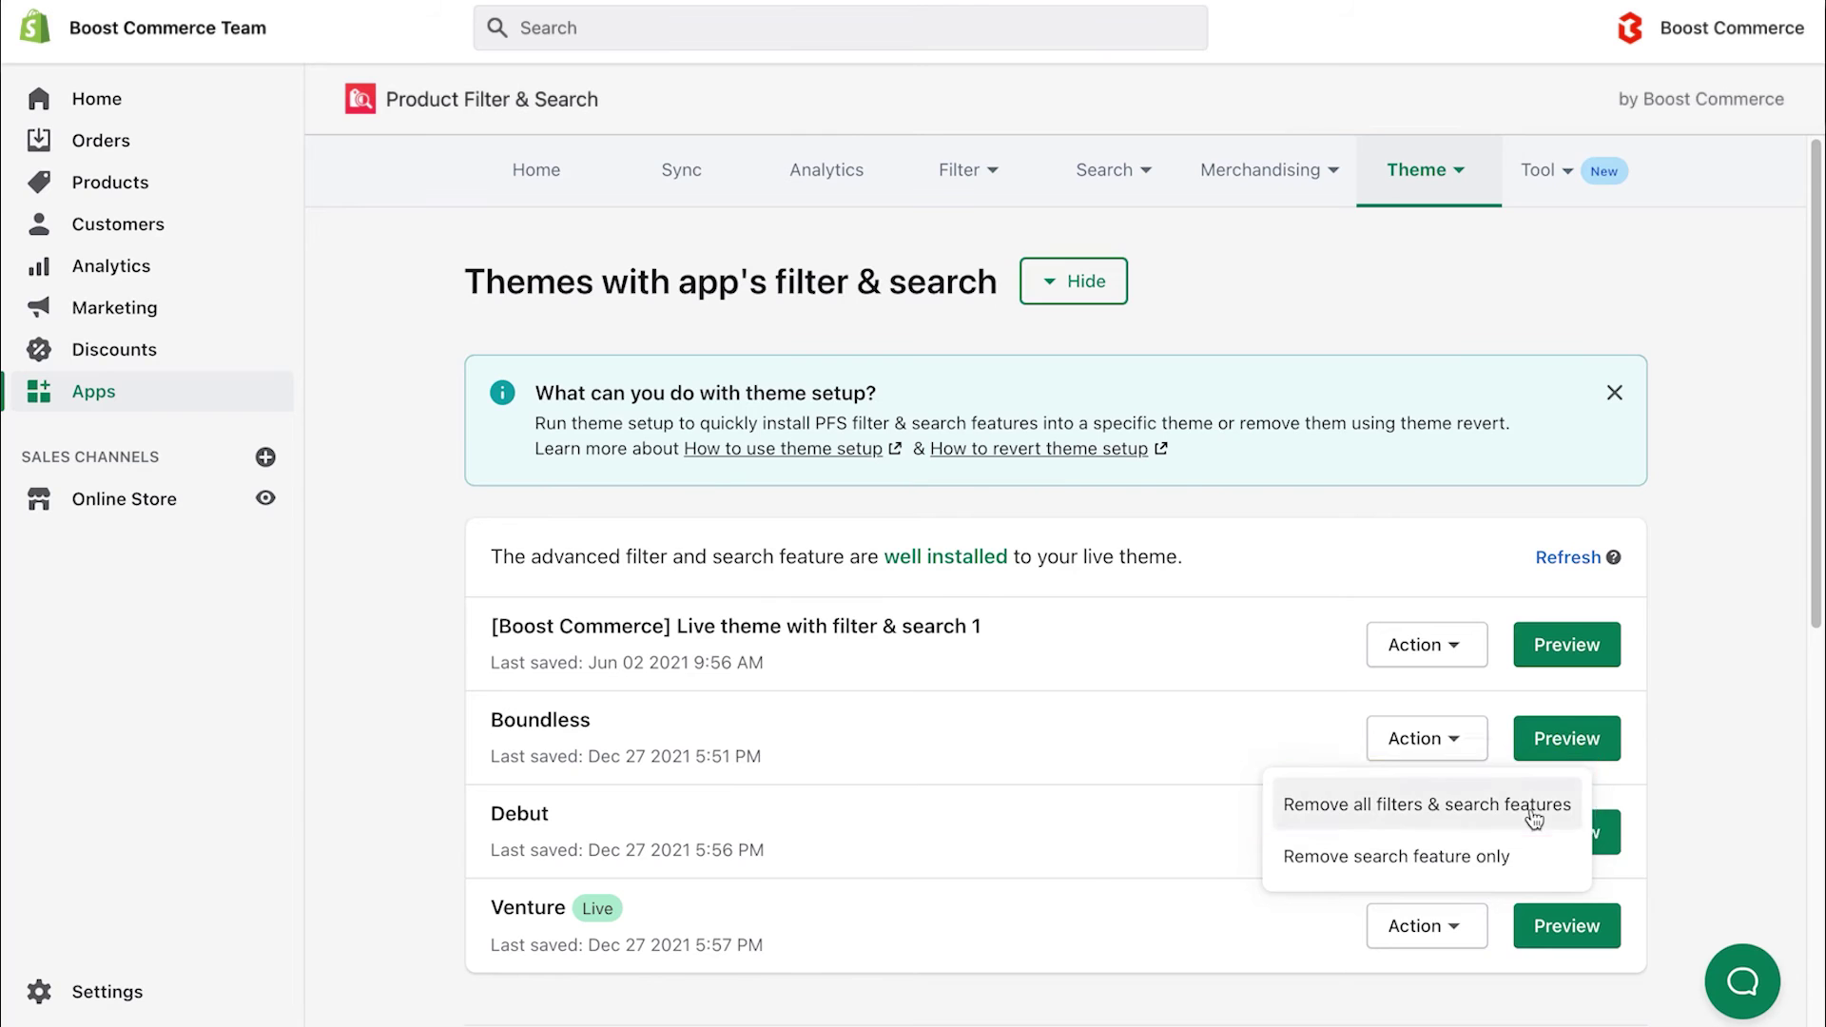
click(1534, 814)
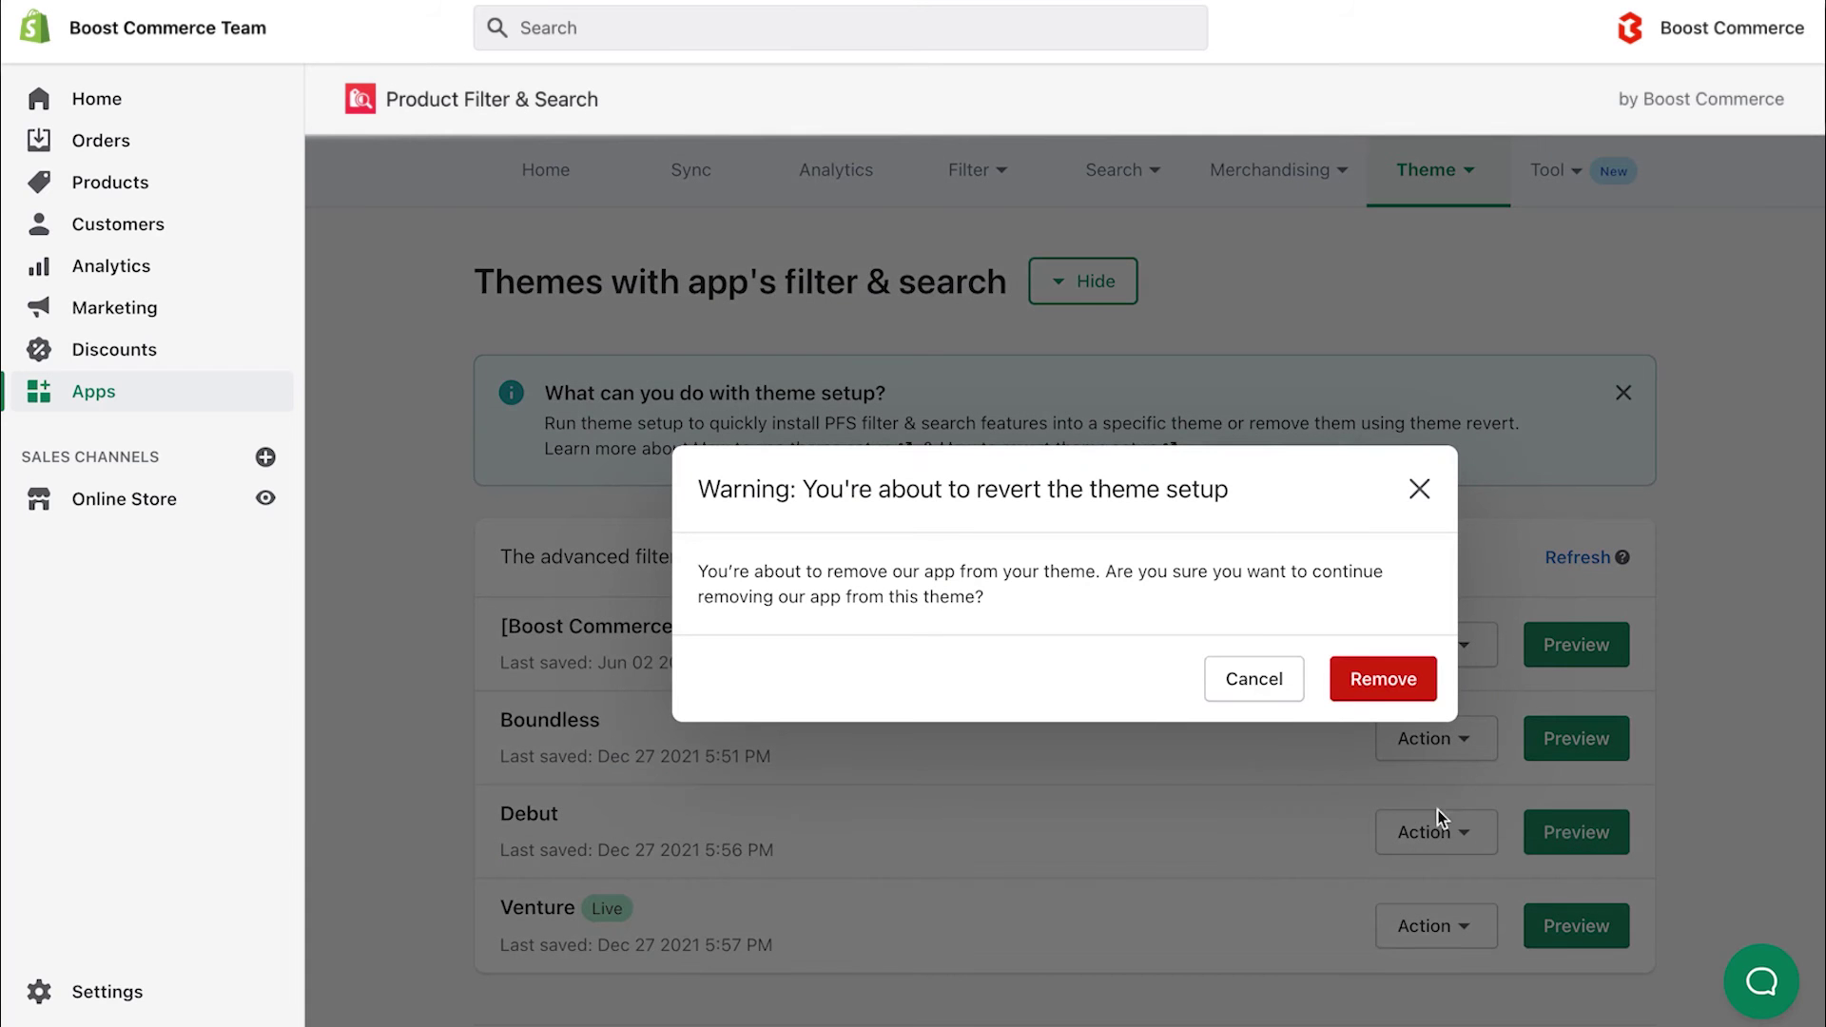
click(1395, 683)
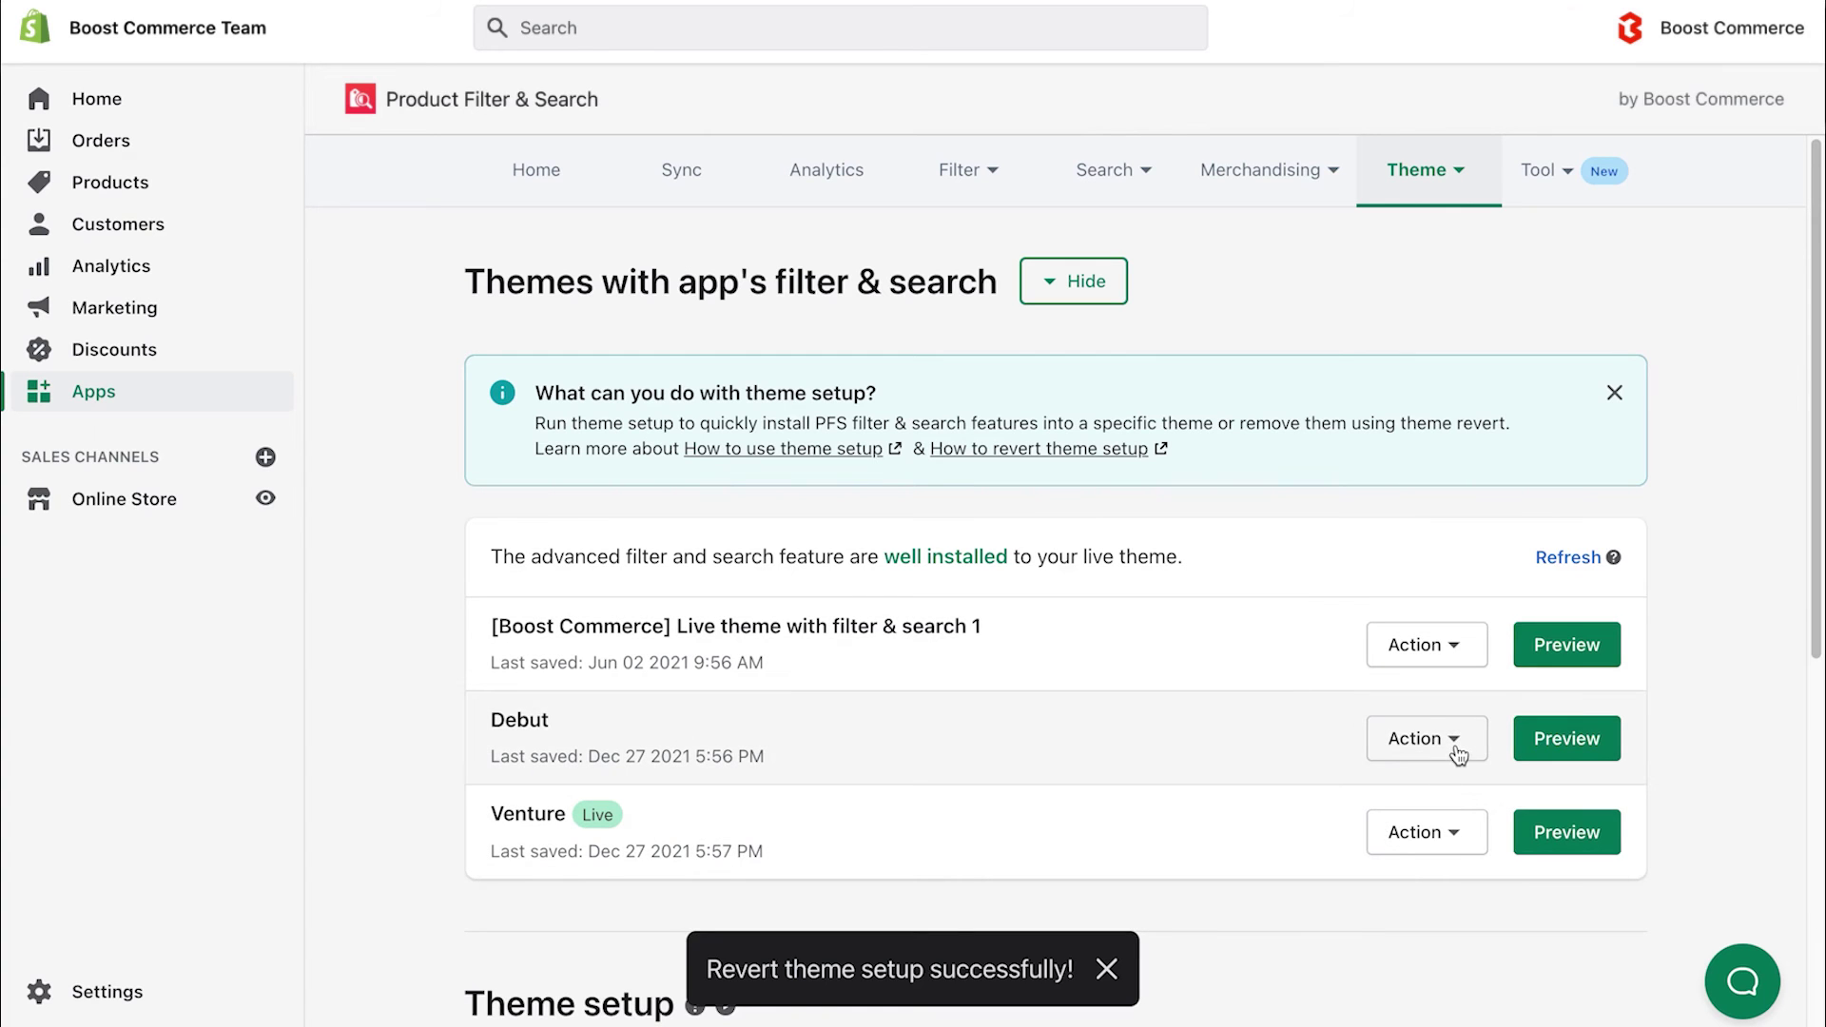
Step: Revert Debut with 'Remove search feature only' and confirm the removal in the warning
click(1459, 751)
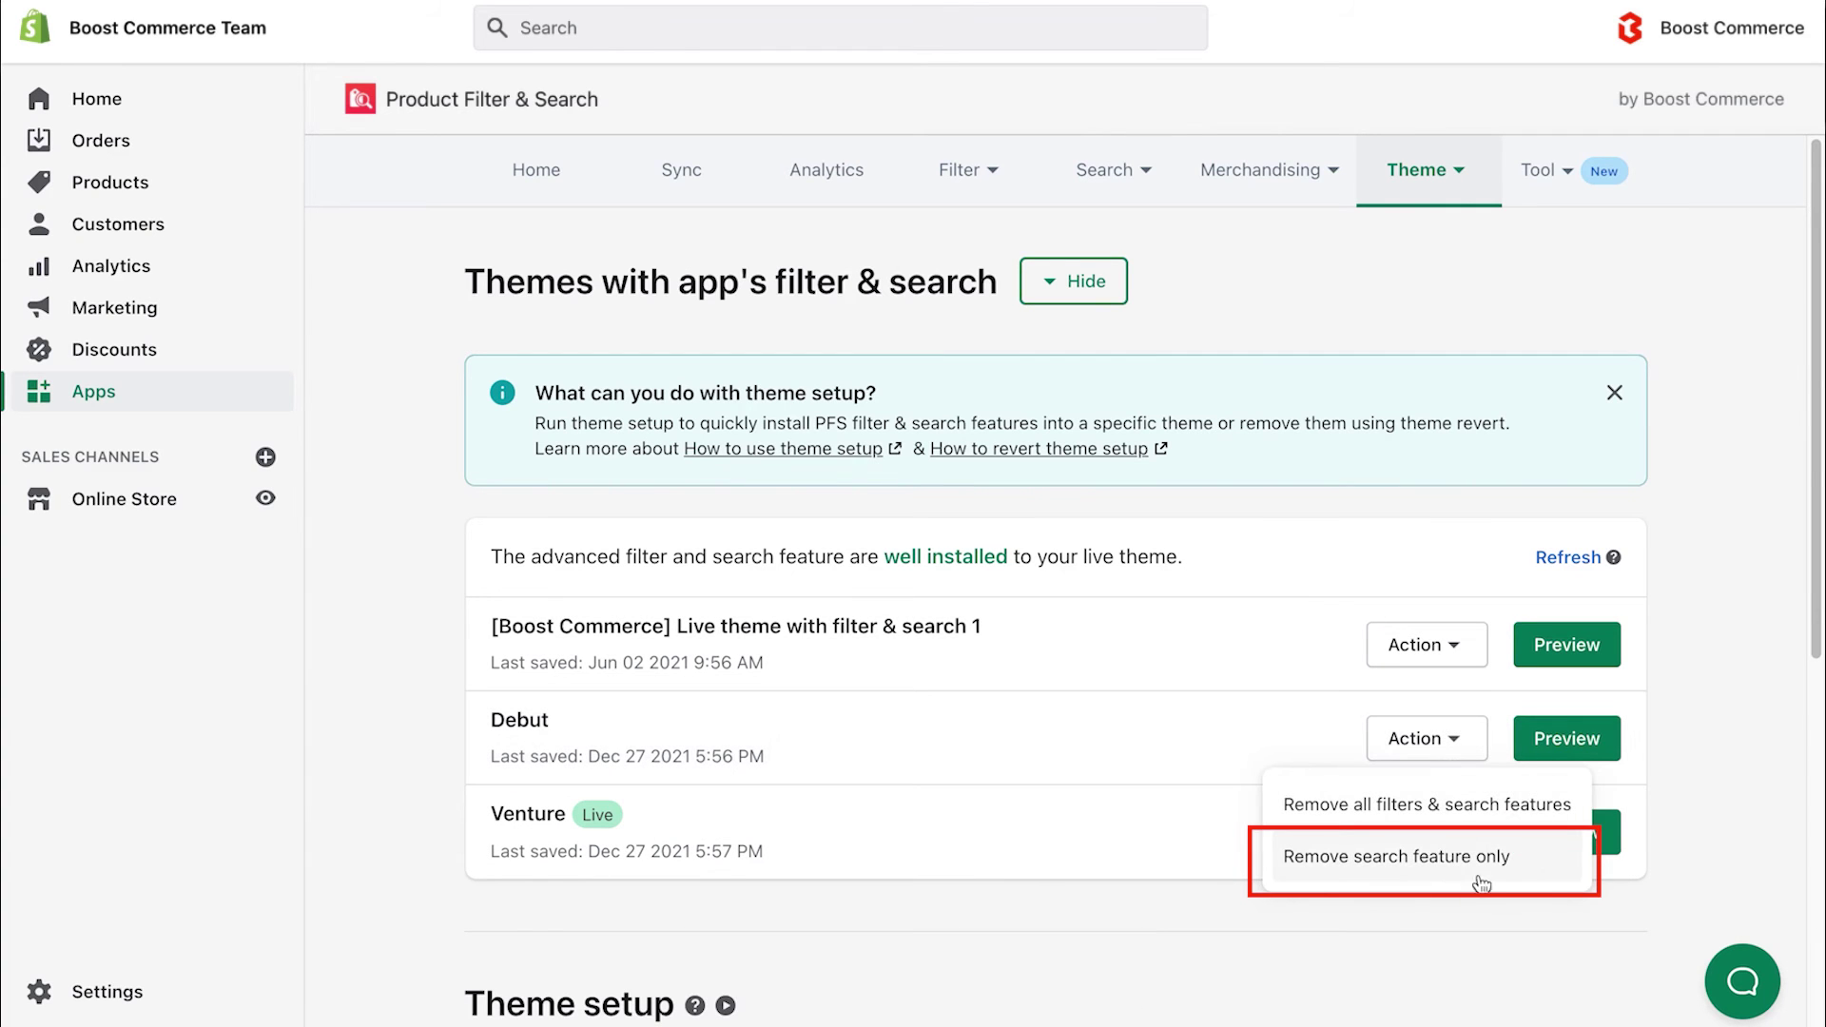
click(1531, 860)
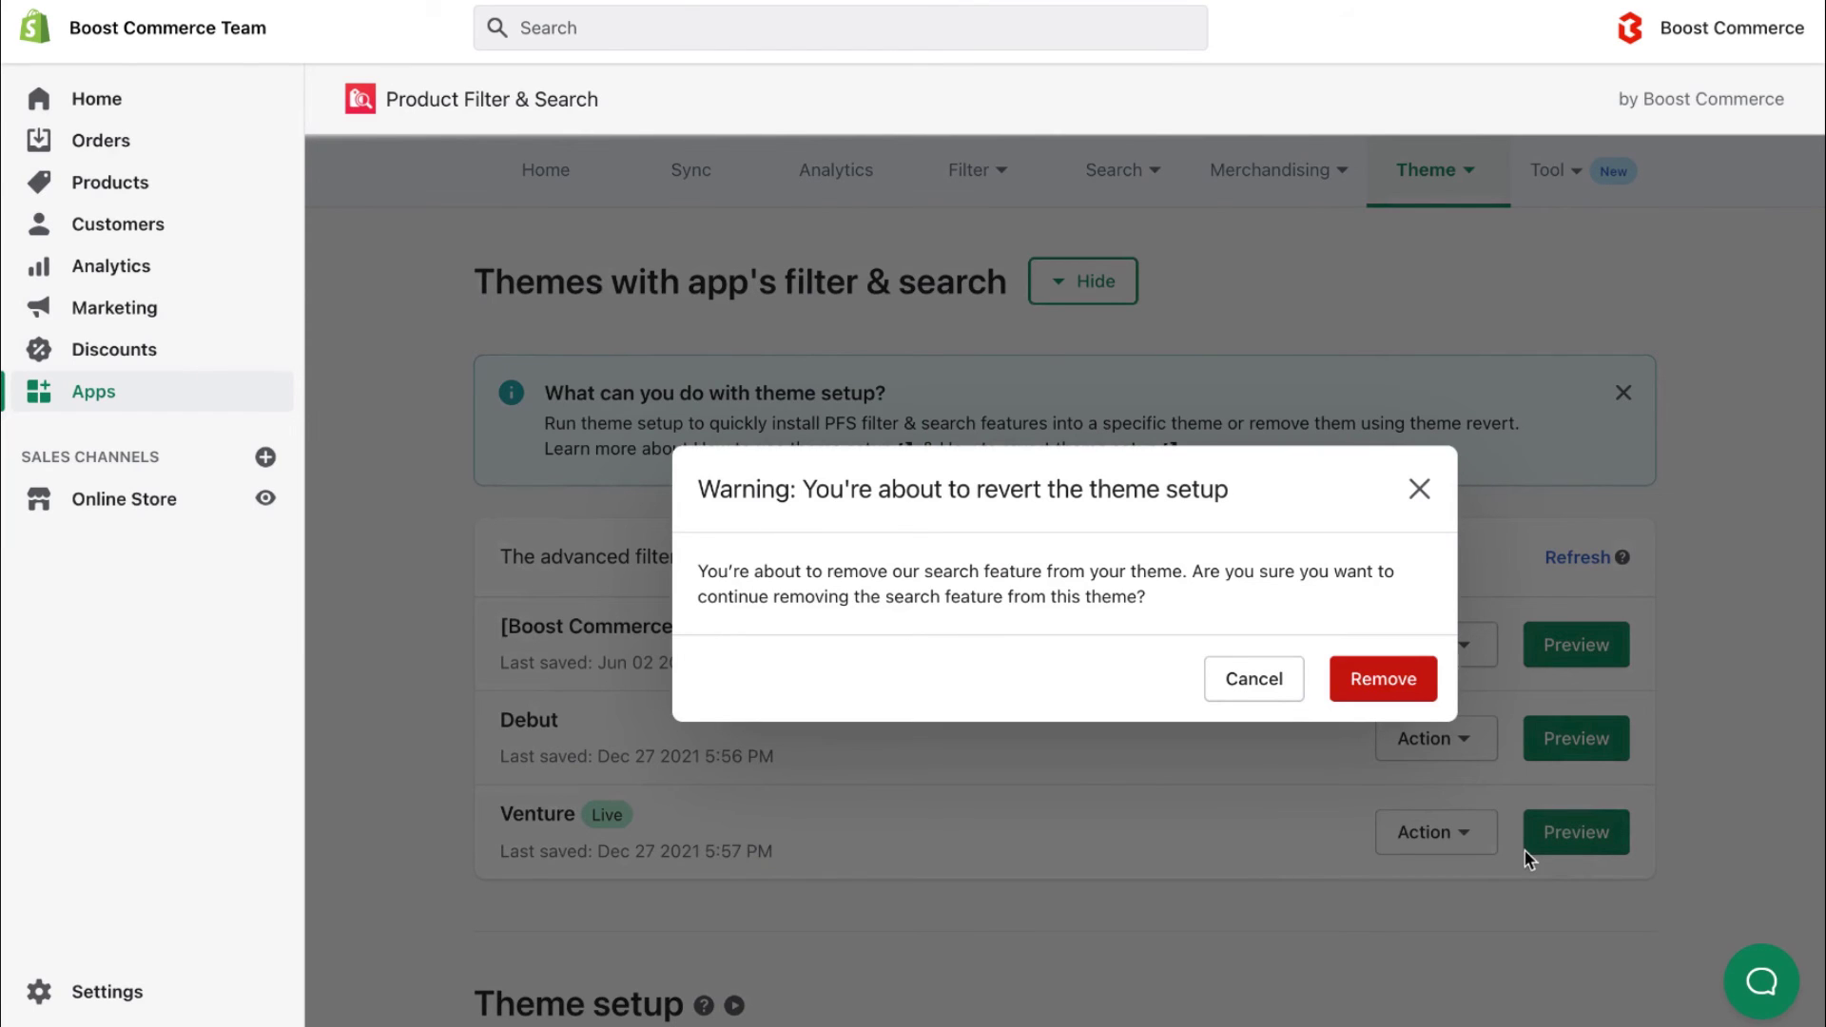
click(1412, 685)
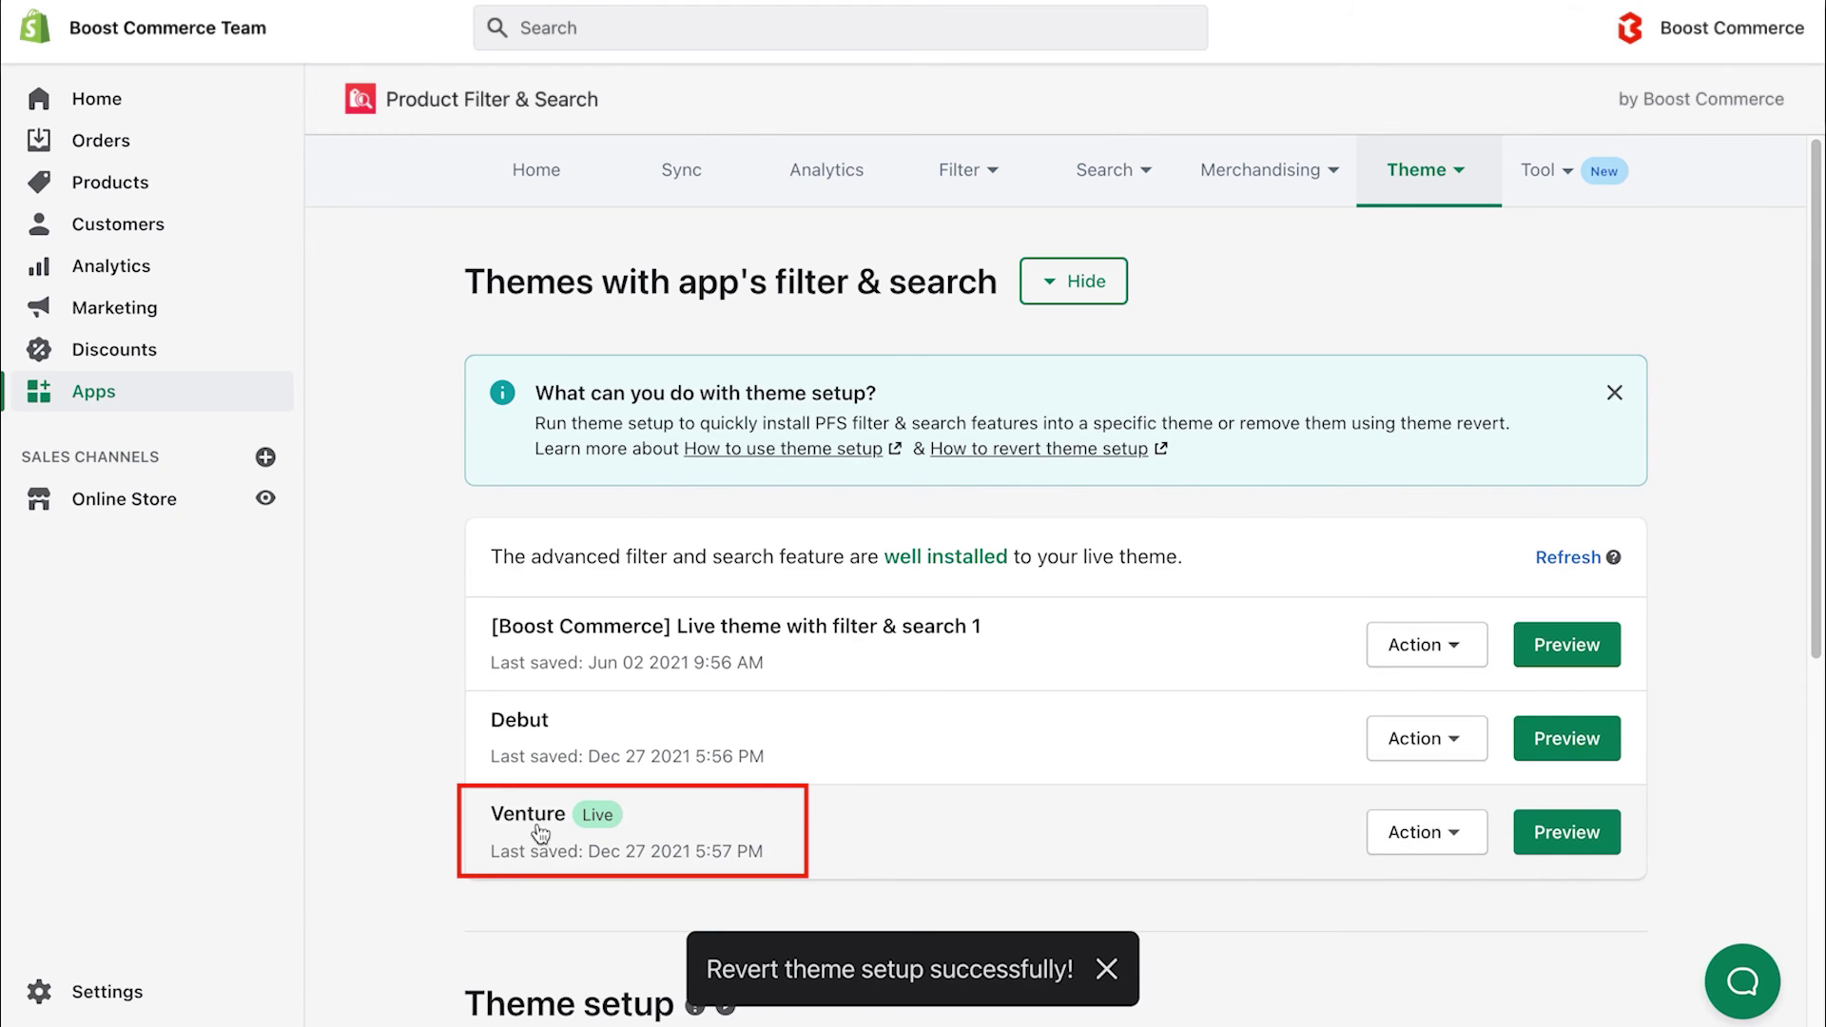
Step: Revert live Venture with 'Remove search feature only', confirming 'Yes, remove anyway'
click(1458, 837)
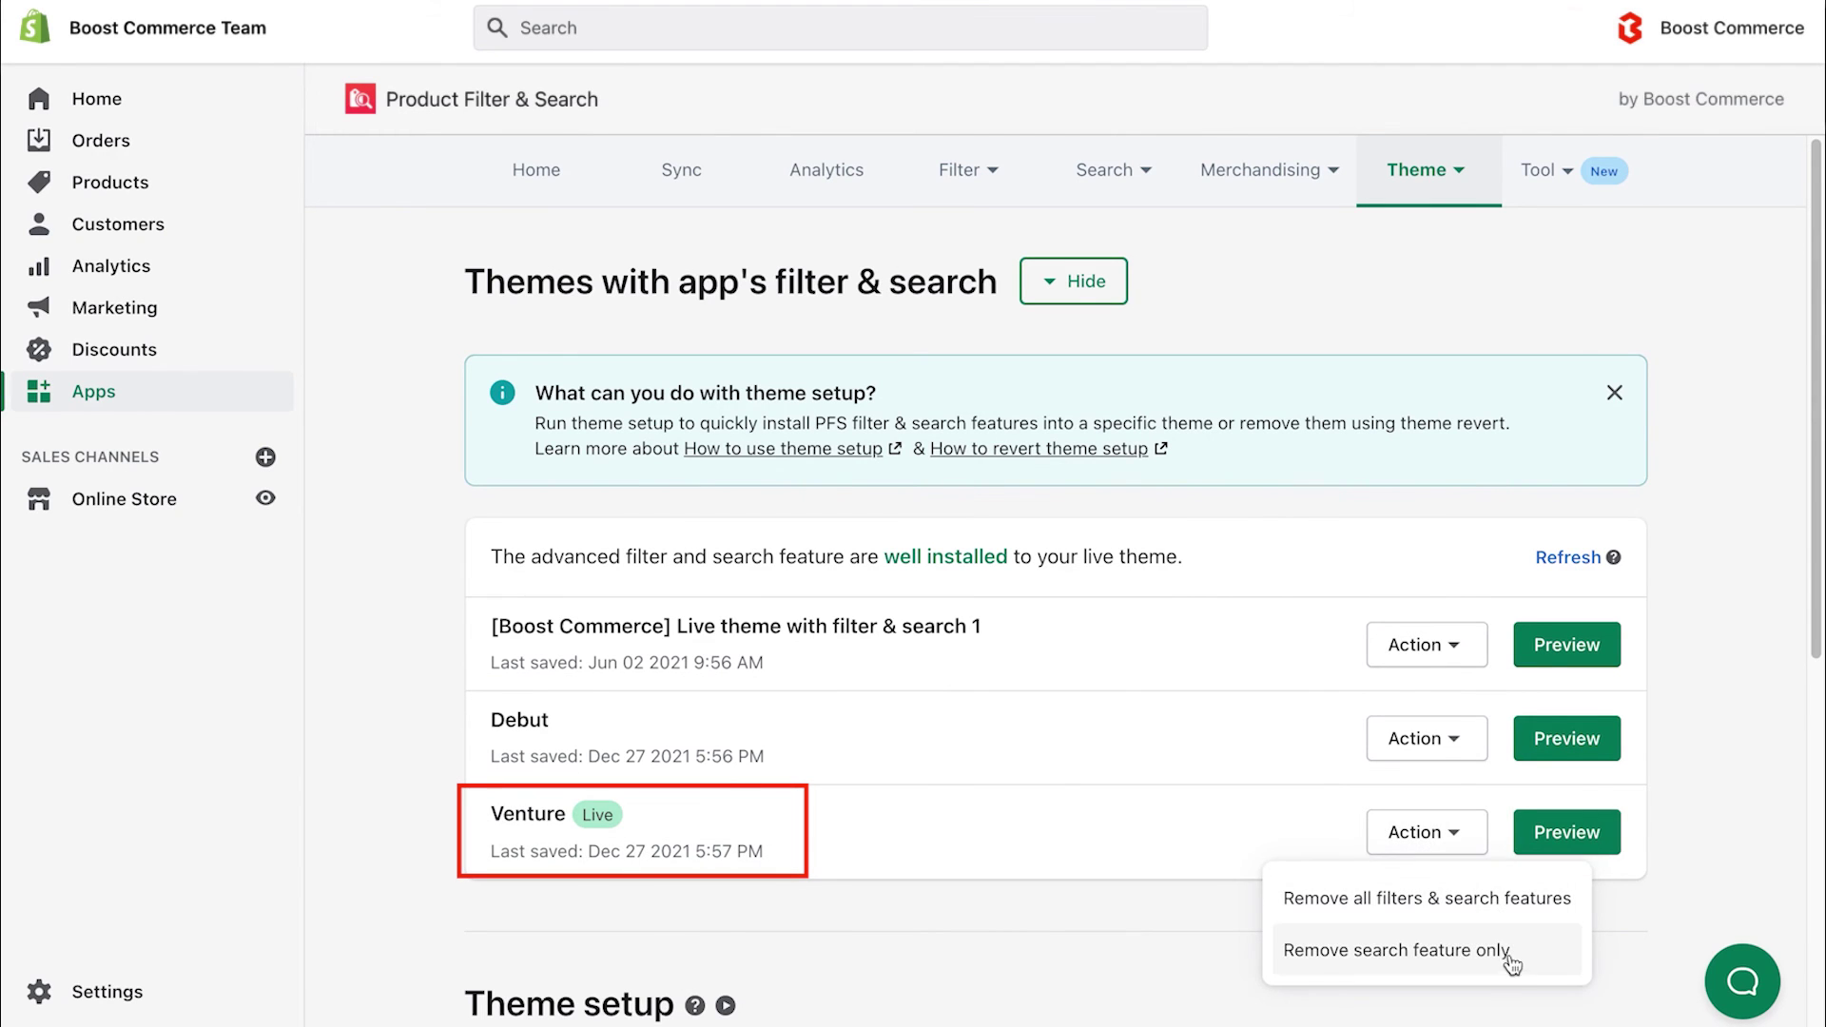
click(1509, 962)
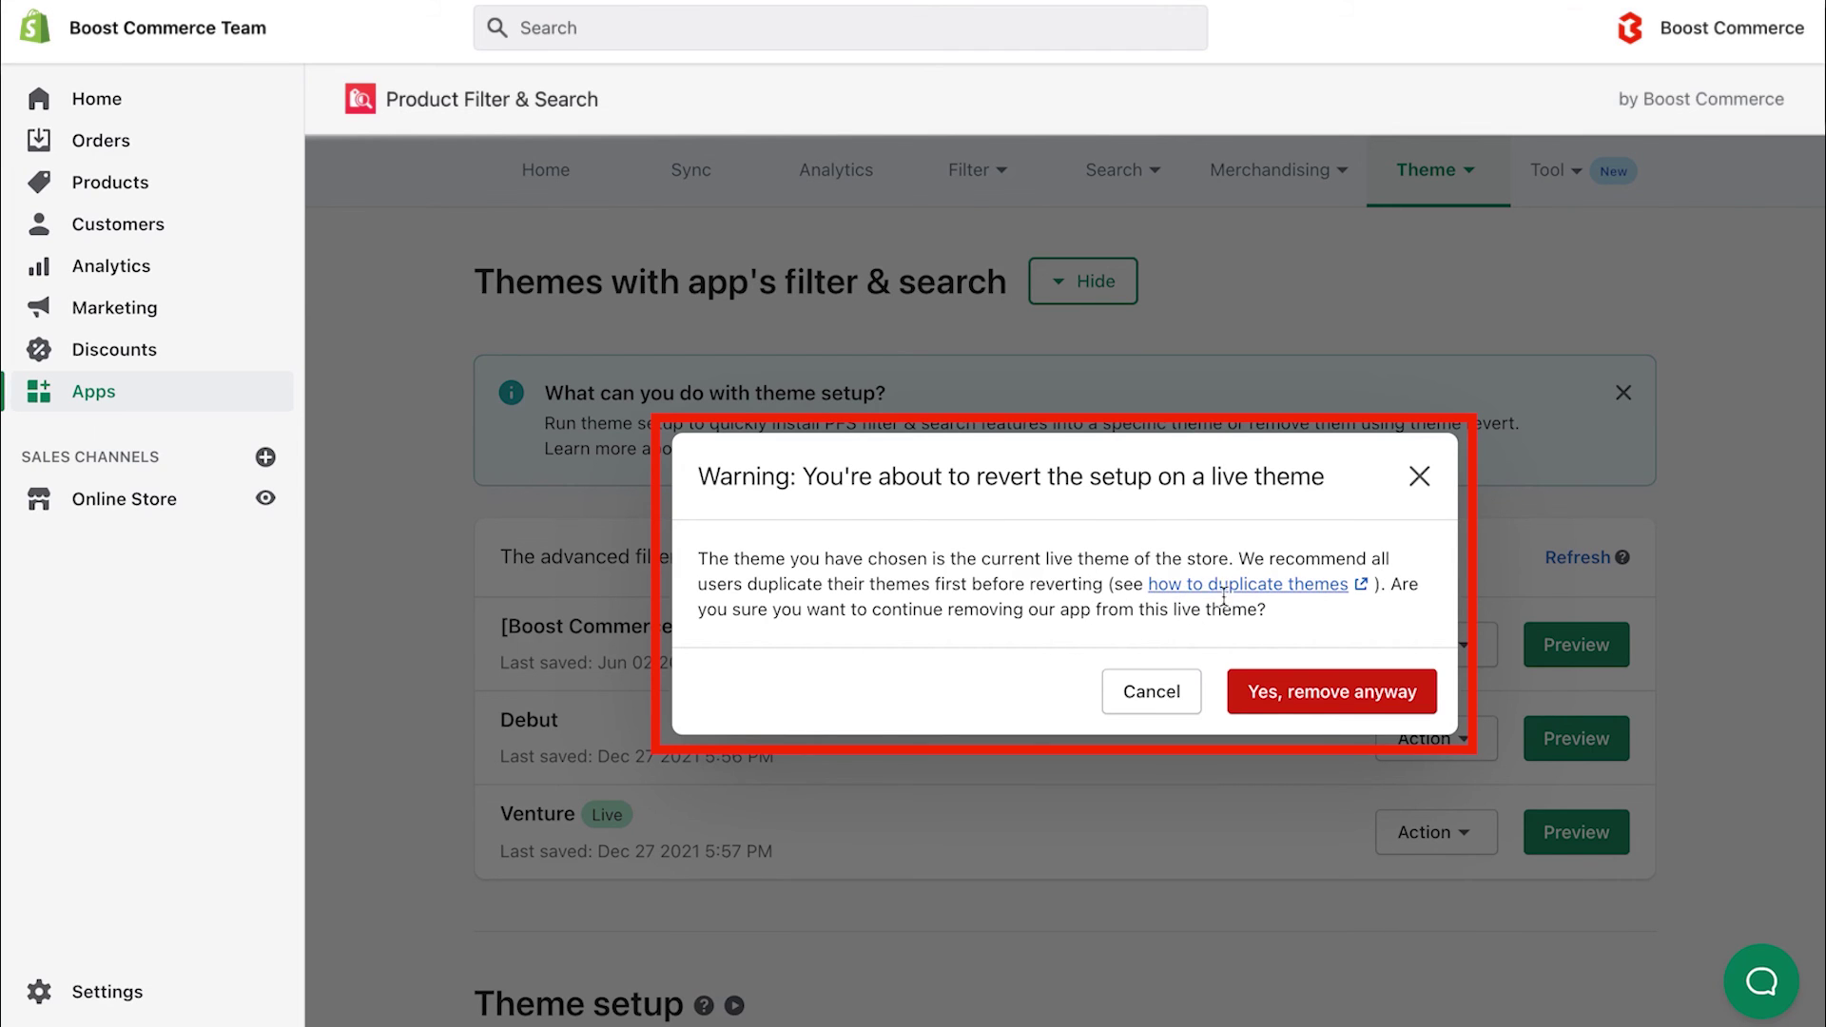
click(1320, 691)
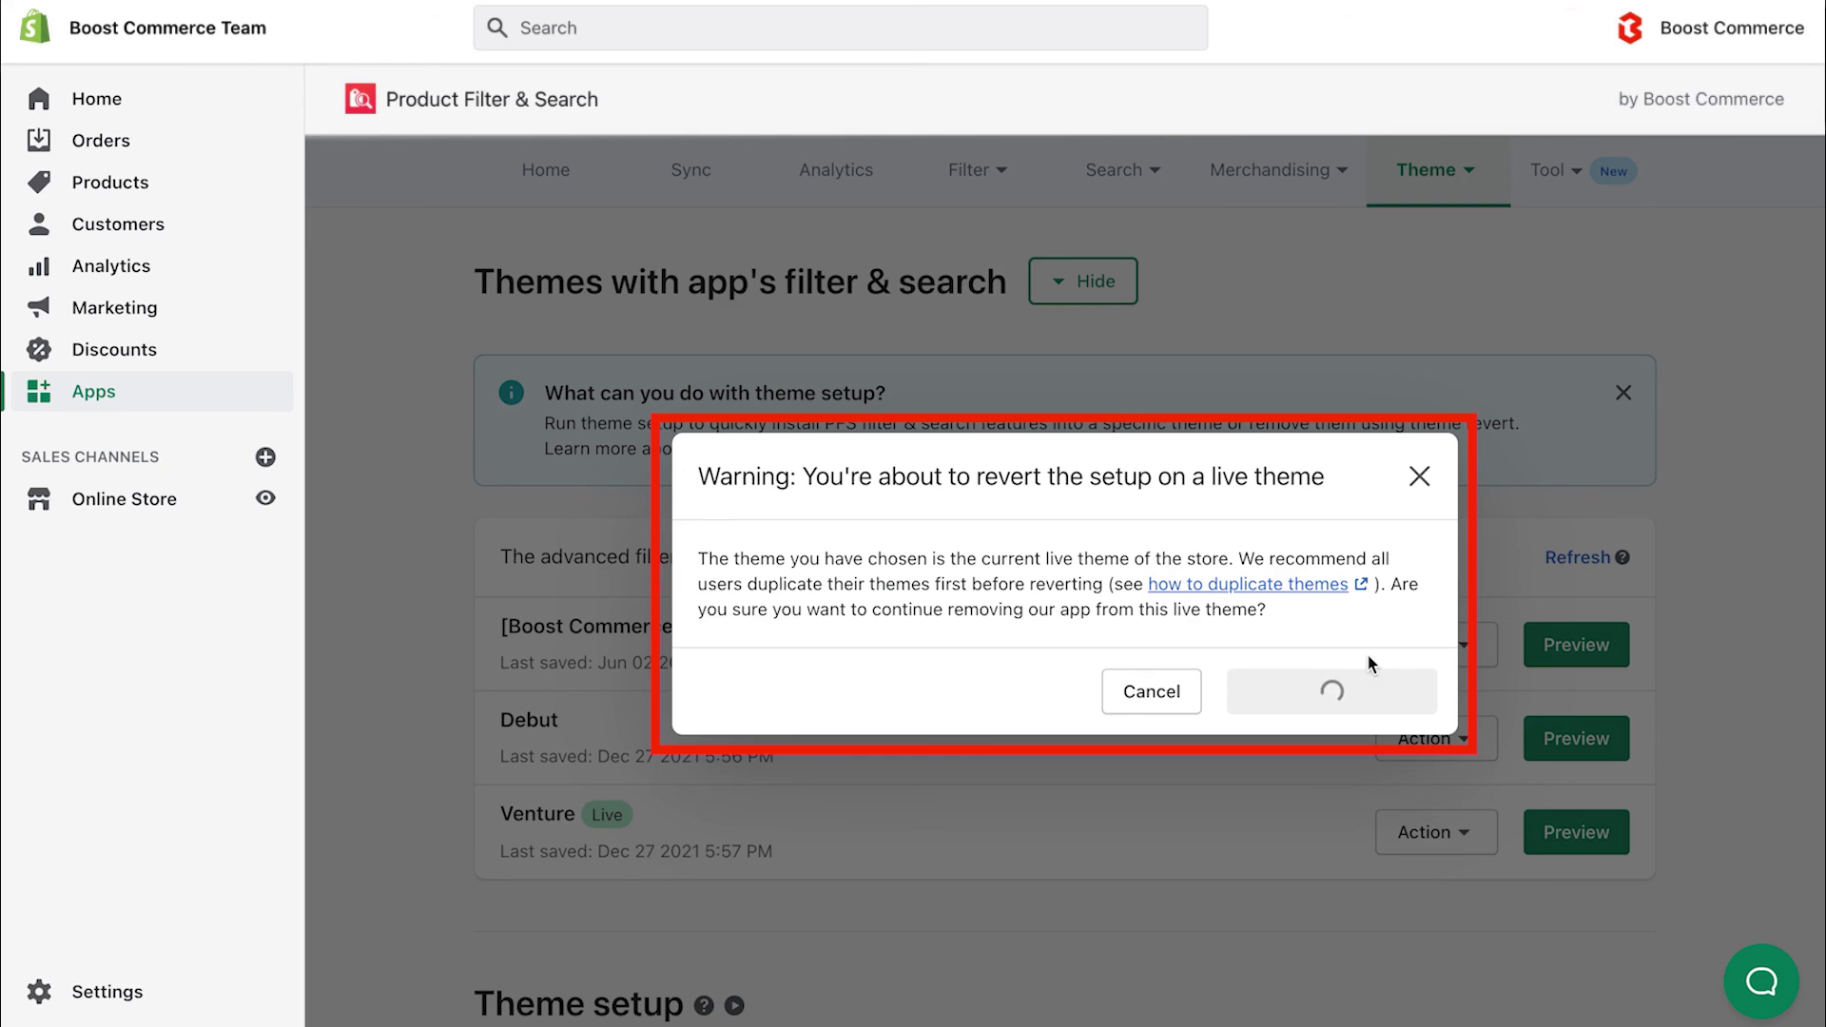